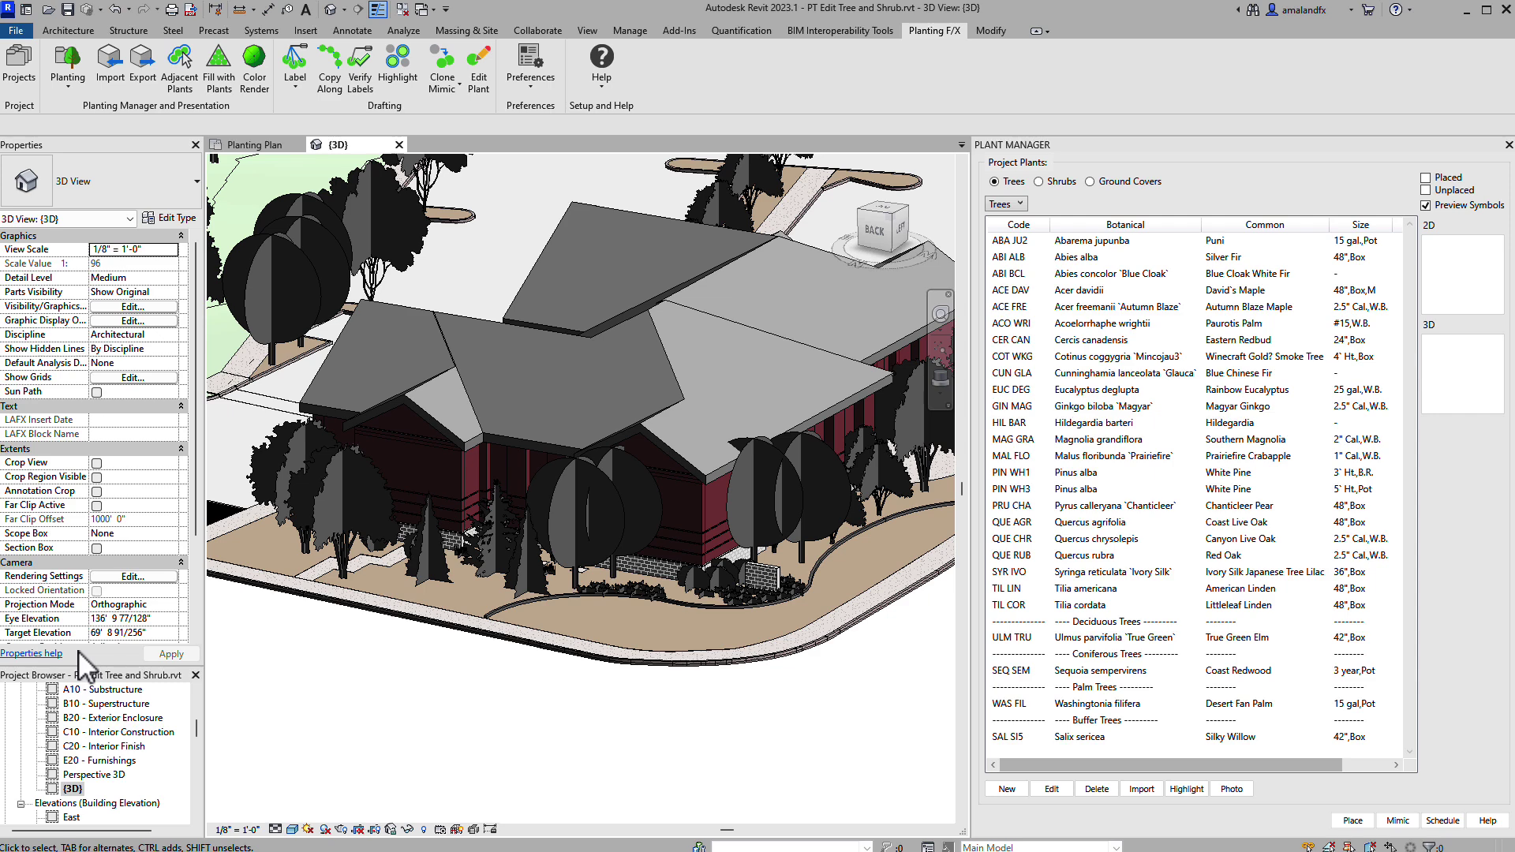
- Select the White Pine tree in the 3D view, then switch to the Planting Plan floor plan
click(489, 543)
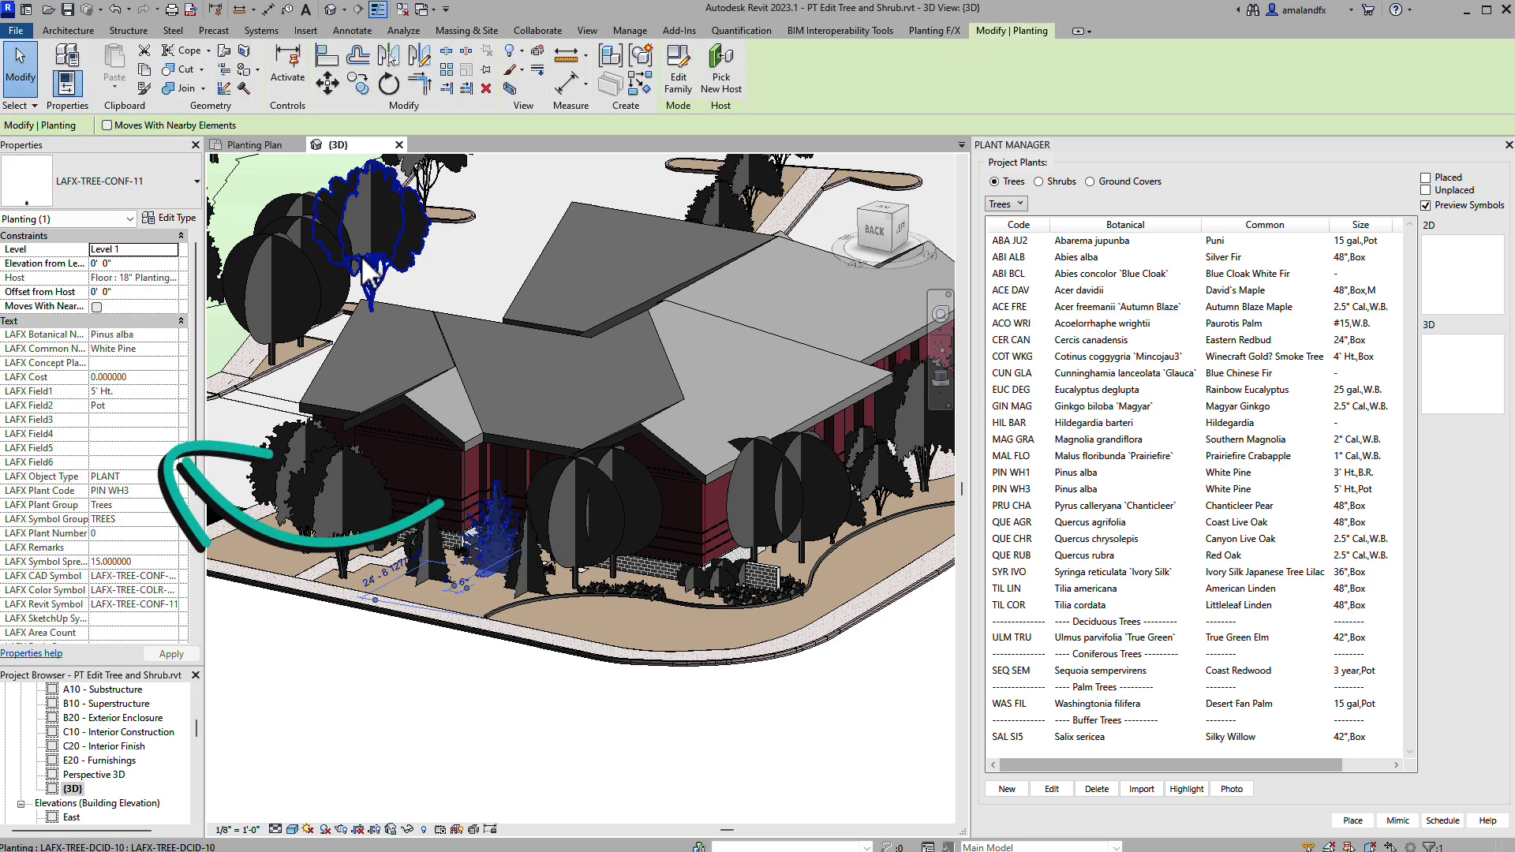
click(275, 144)
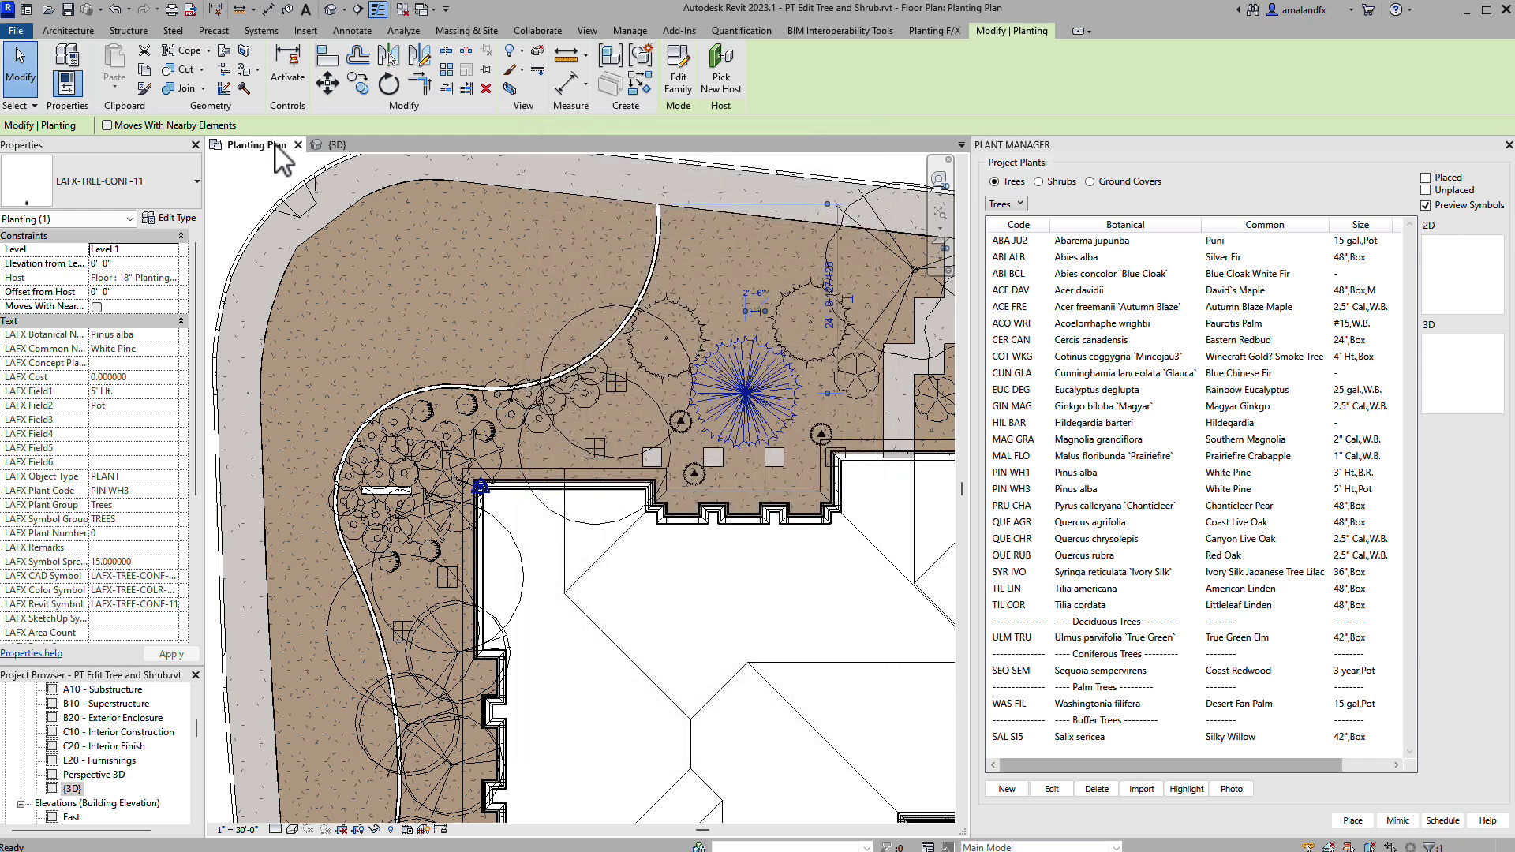
- Open Plant Info for PIN WH3 and review its name Pinus alba, White Pine and its code
click(406, 359)
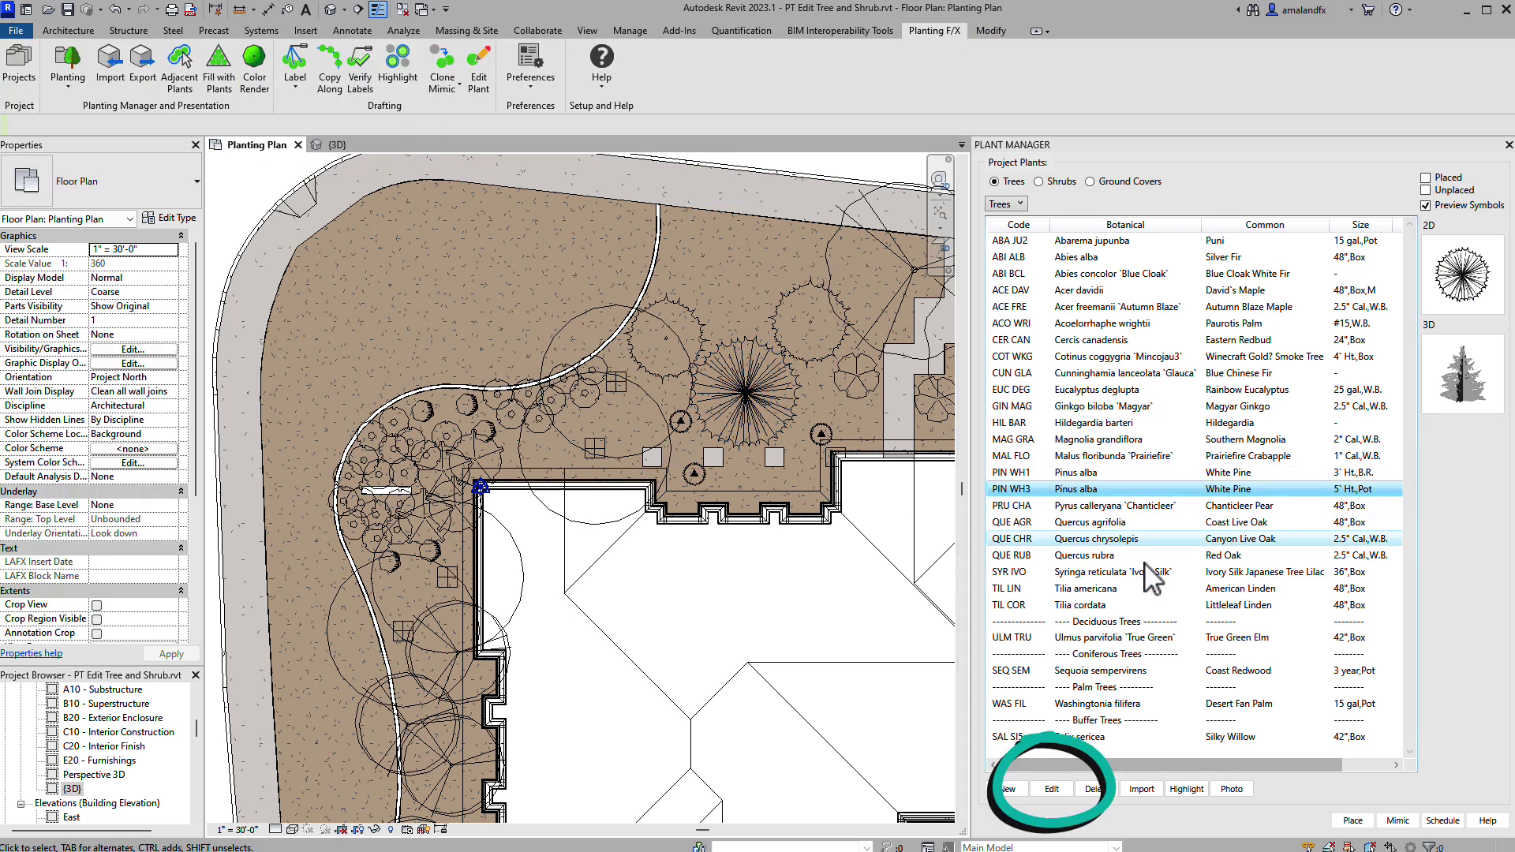
click(1060, 789)
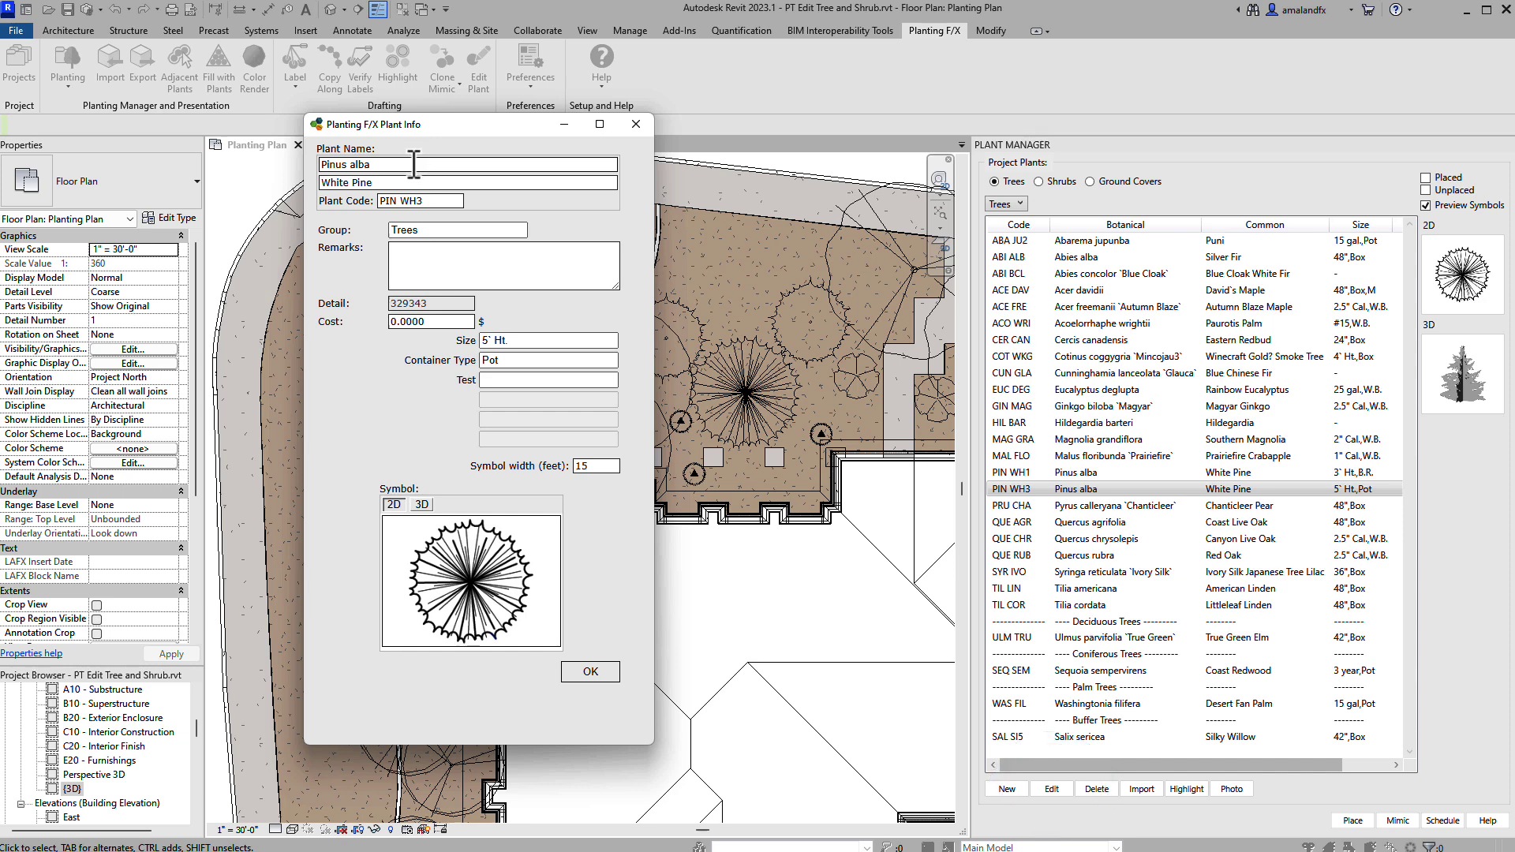
drag(409, 164, 312, 165)
click(353, 182)
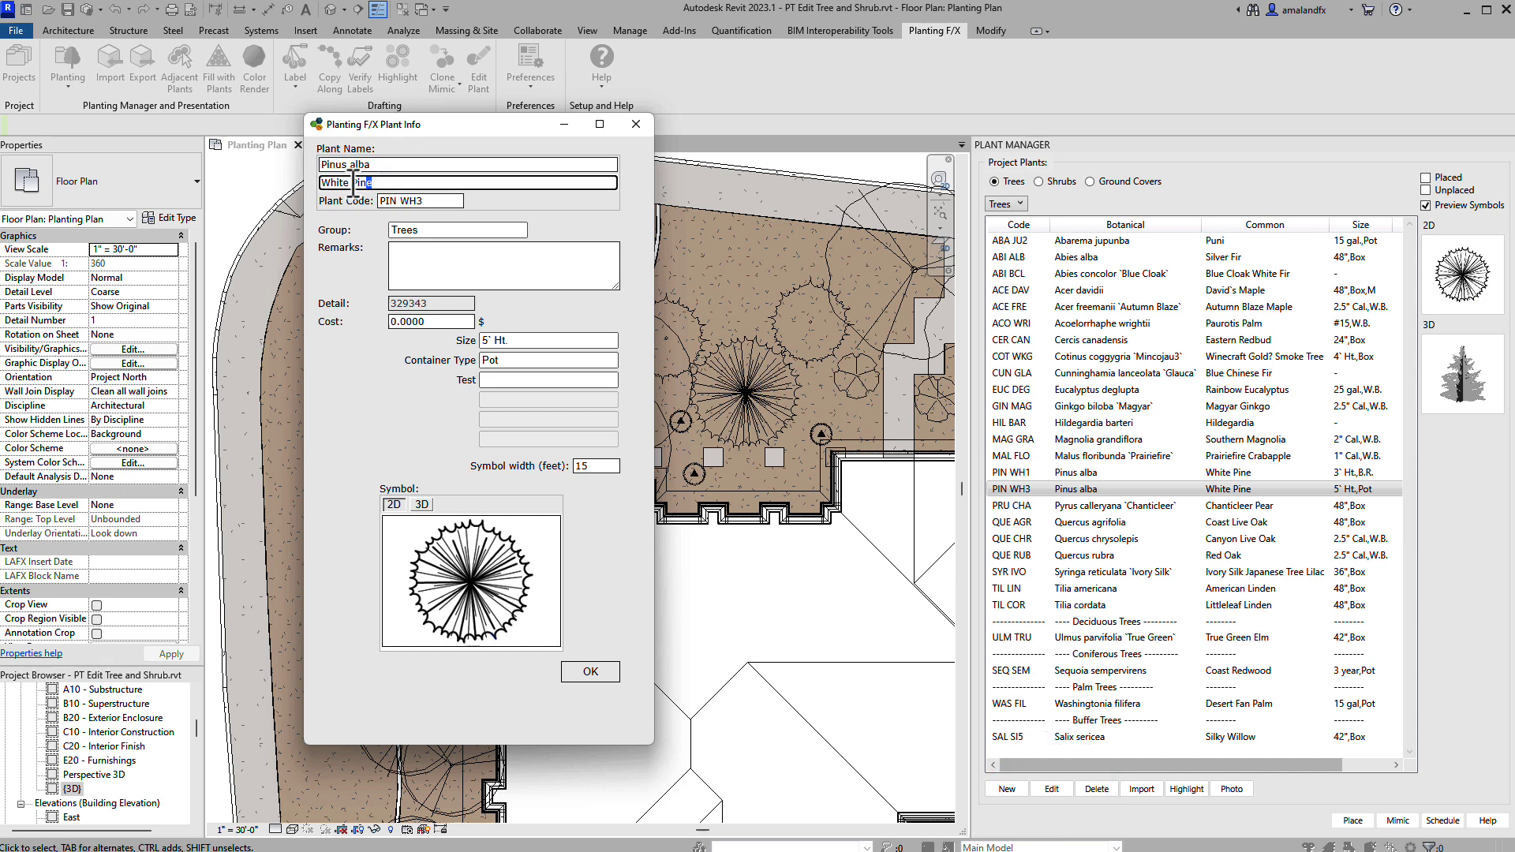
drag(439, 201, 379, 200)
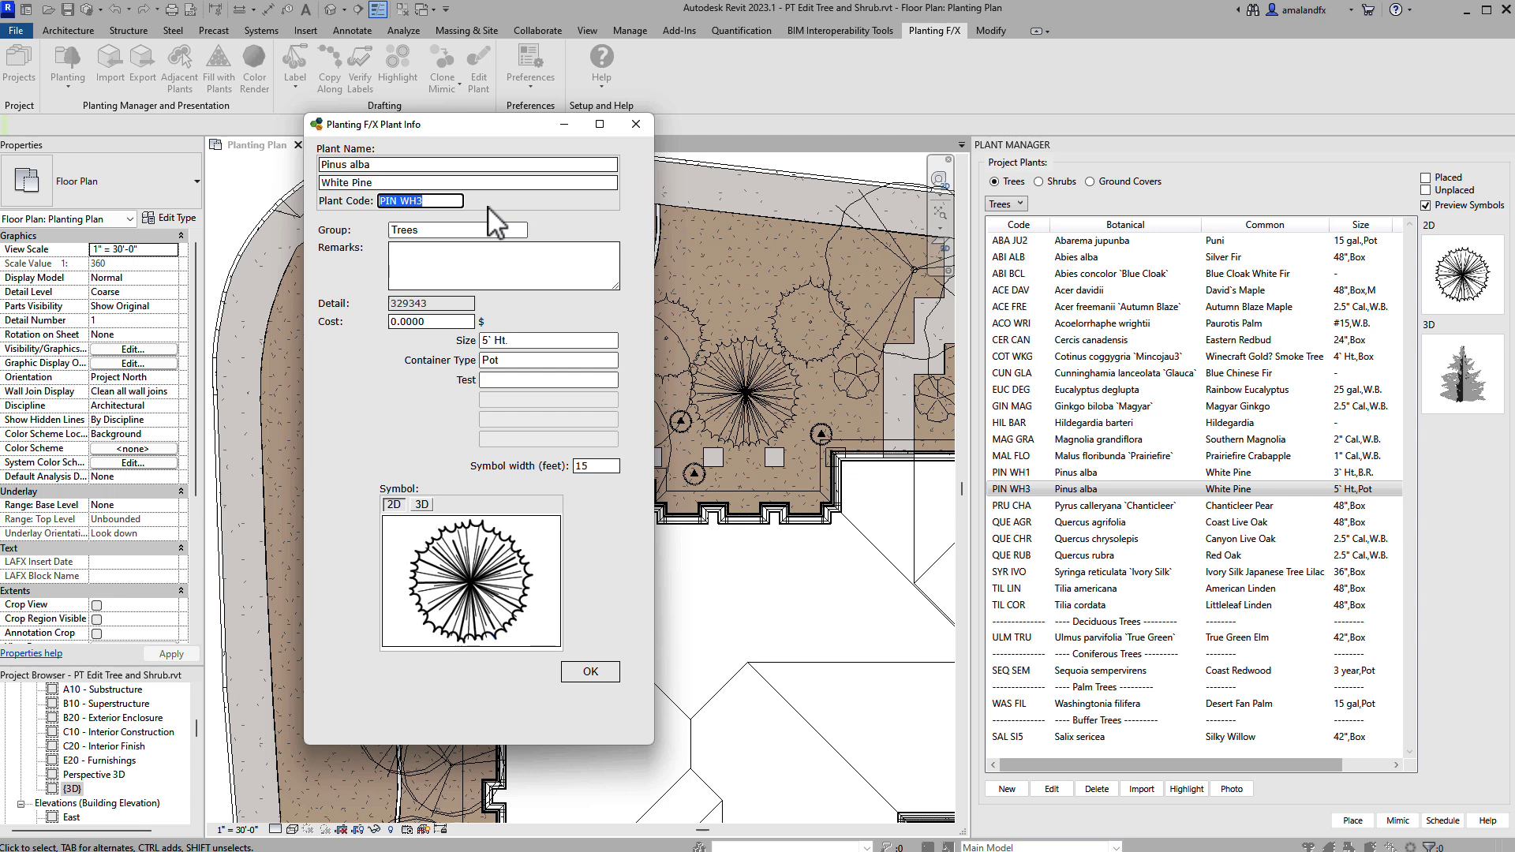
- Change the White Pine's size from 5' Ht. to 6' Ht
click(609, 342)
drag(613, 367, 601, 498)
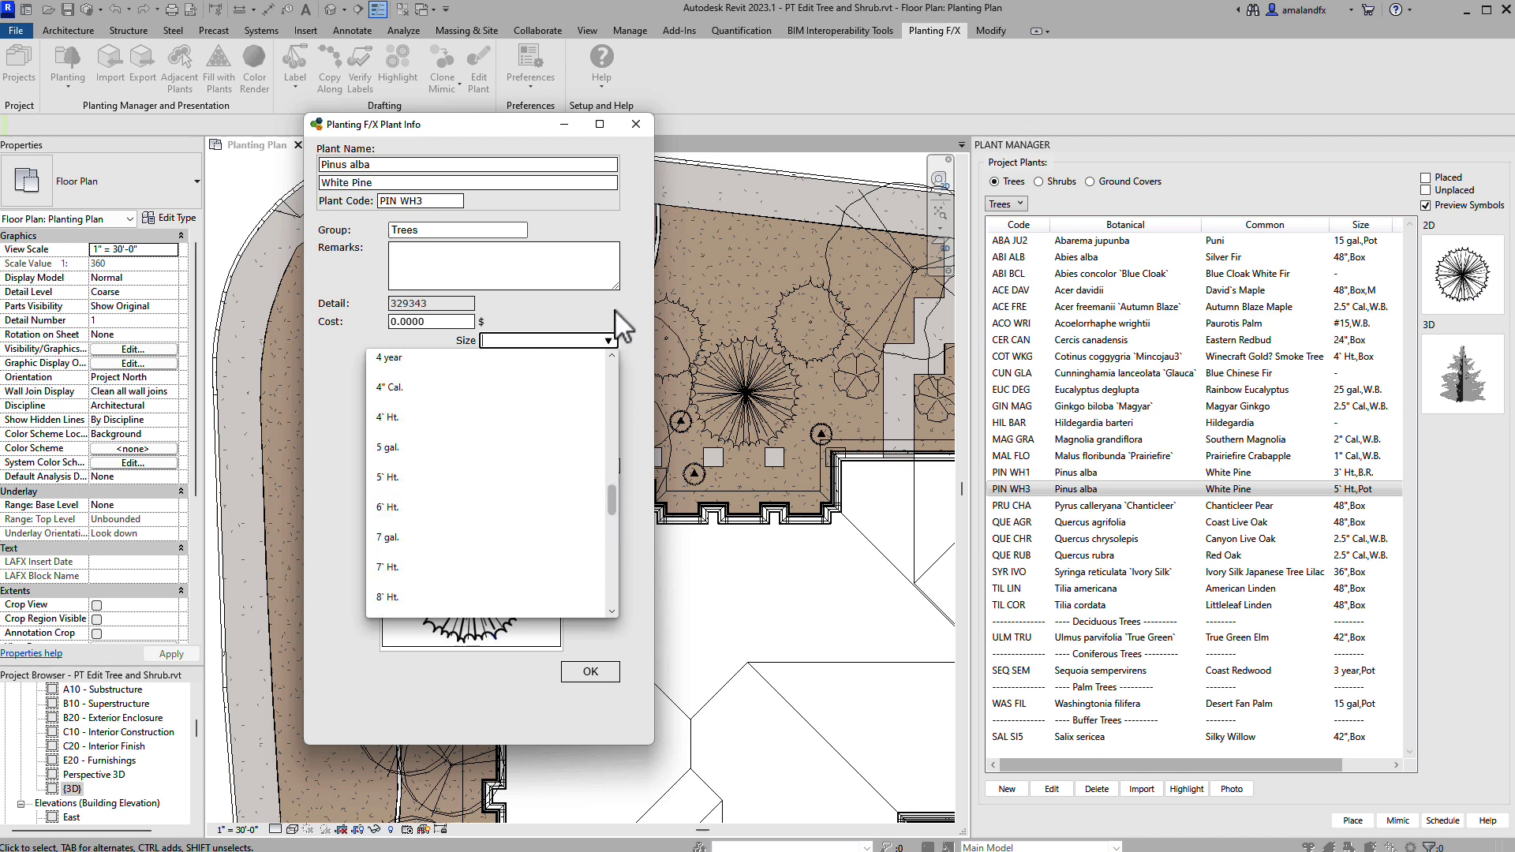
text(6)
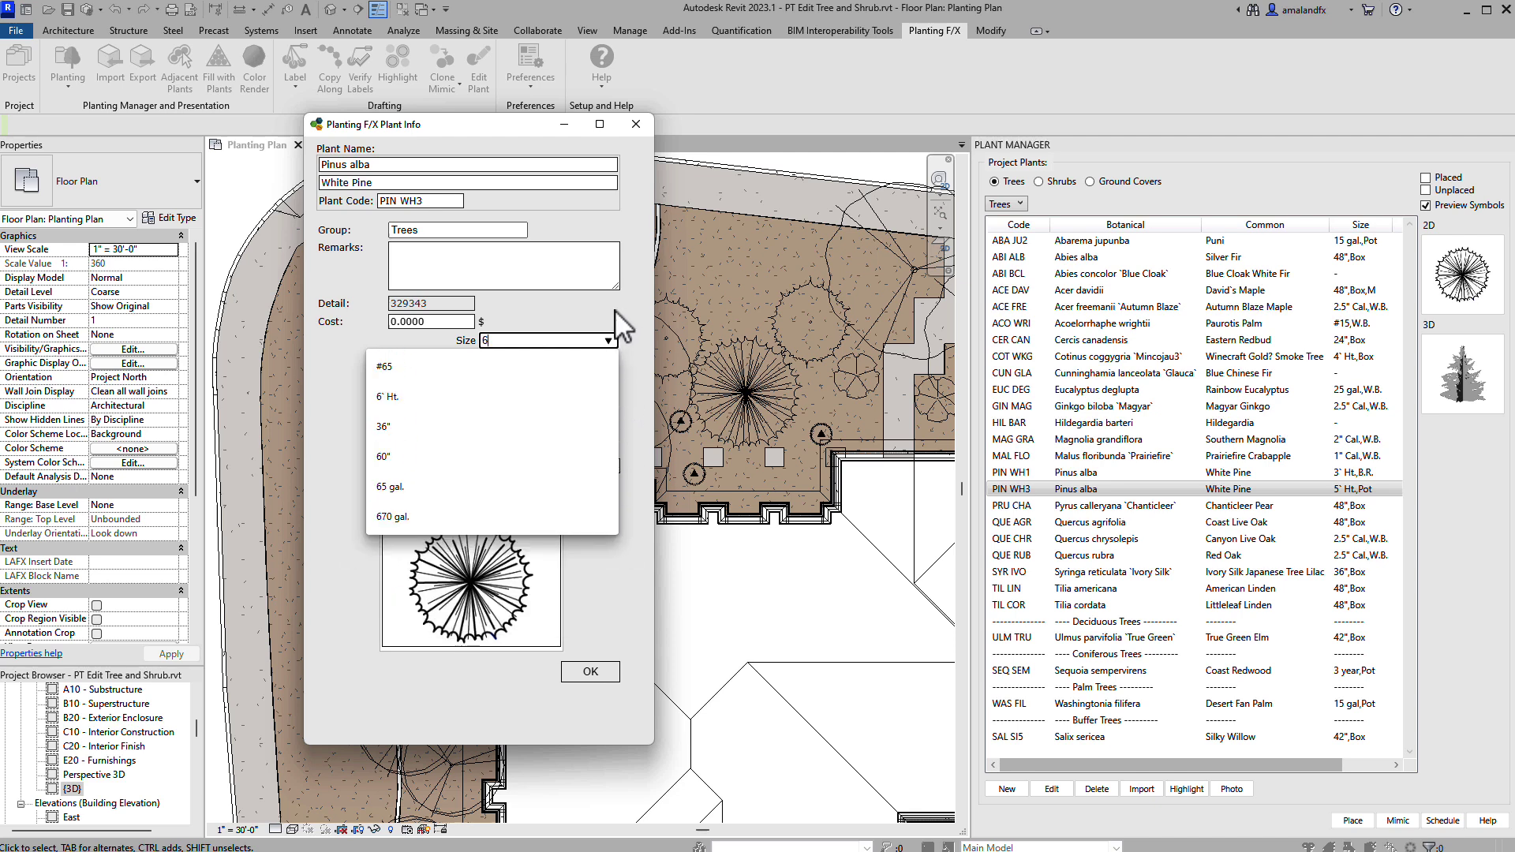
click(447, 396)
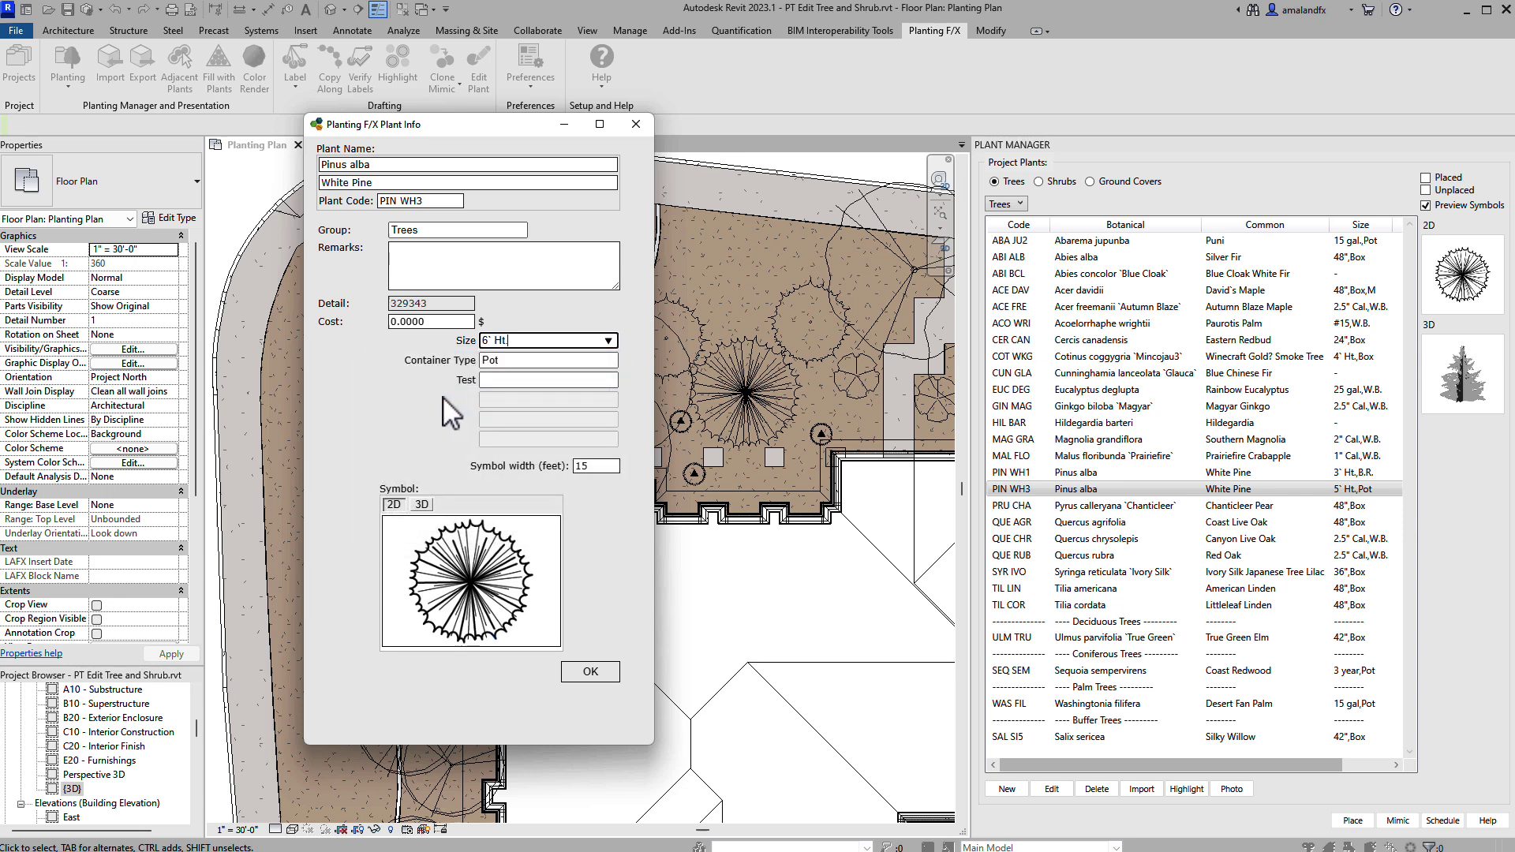
drag(931, 580, 933, 624)
- Scroll through the defined tree sizes and view the Container Type list in Plant Sizes preferences
click(593, 345)
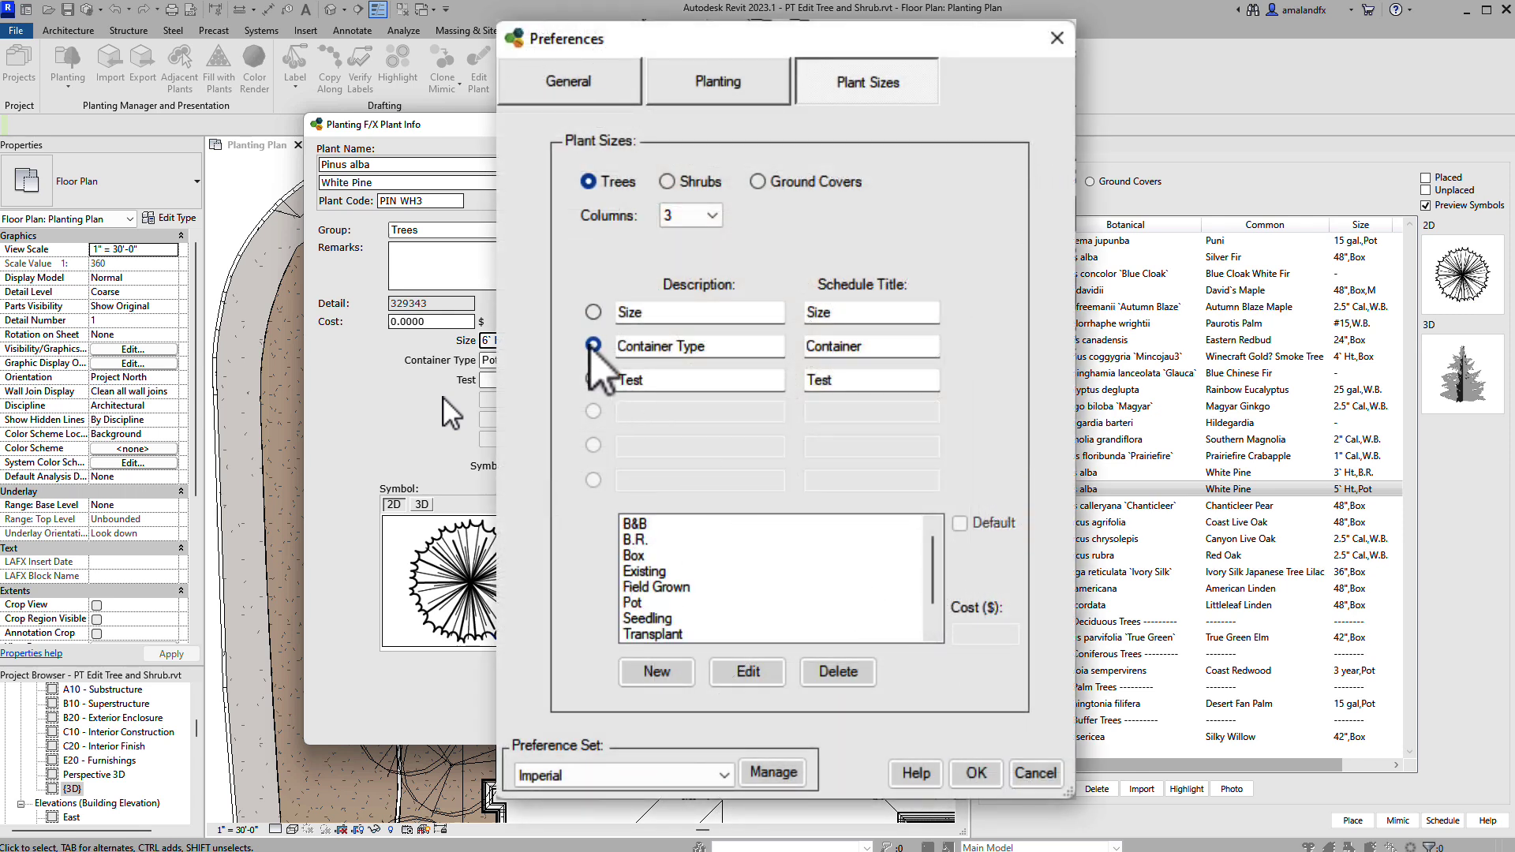
drag(933, 525, 938, 580)
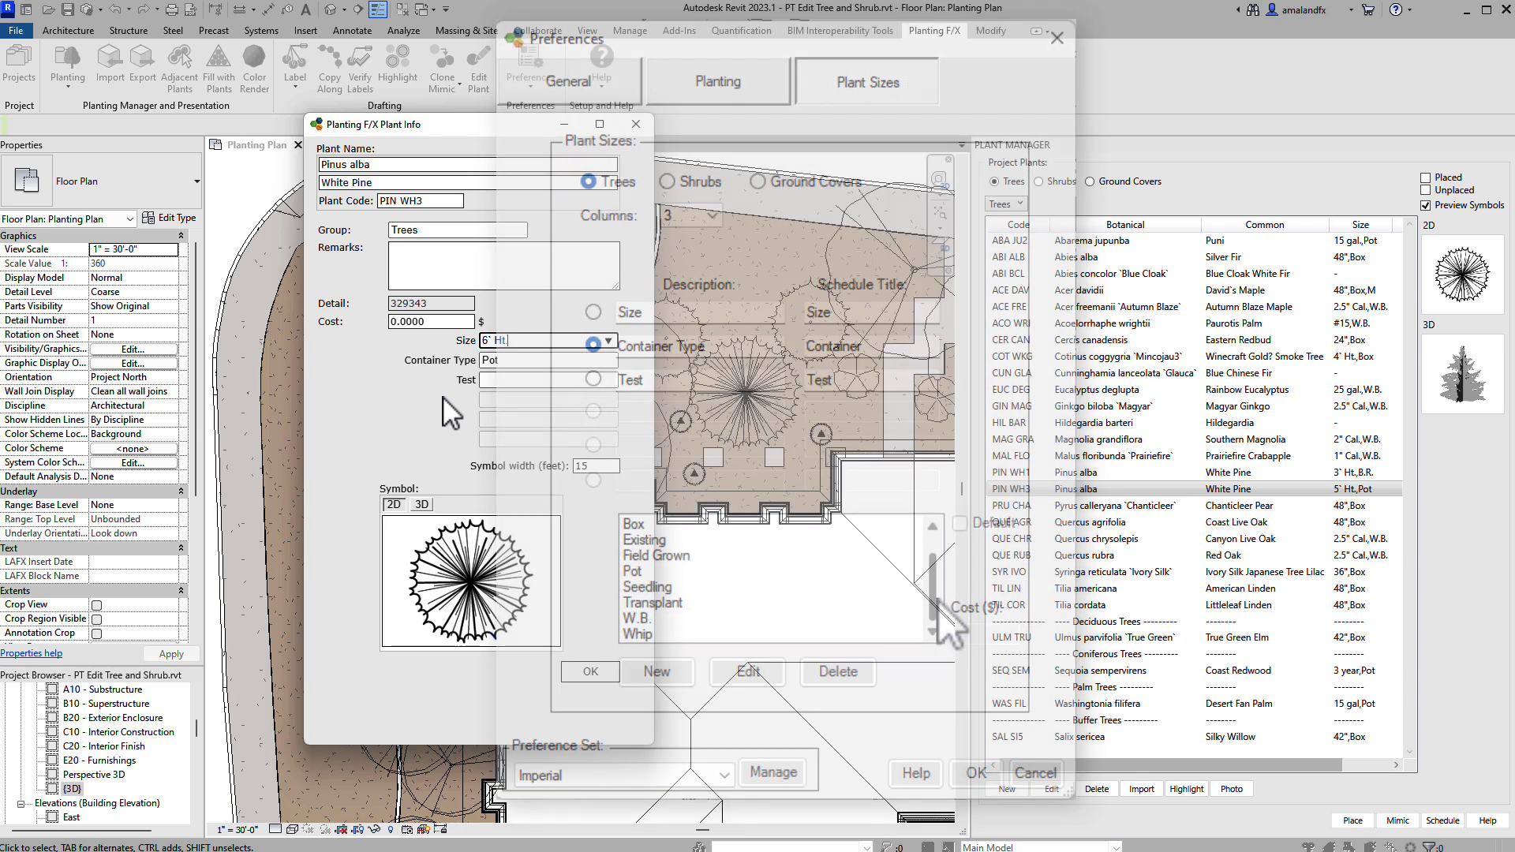
drag(931, 562, 936, 527)
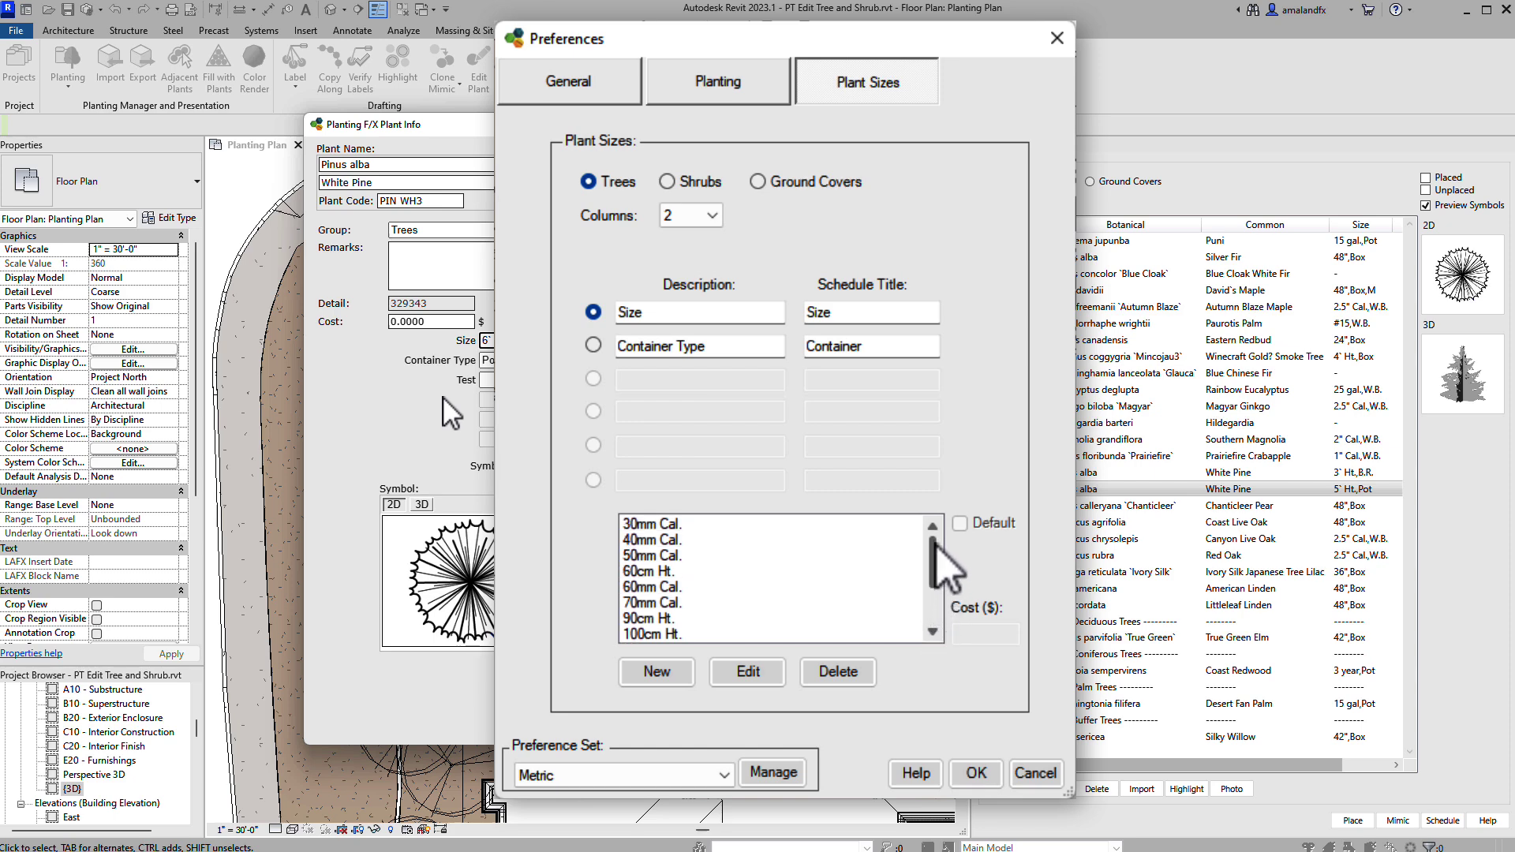
click(594, 345)
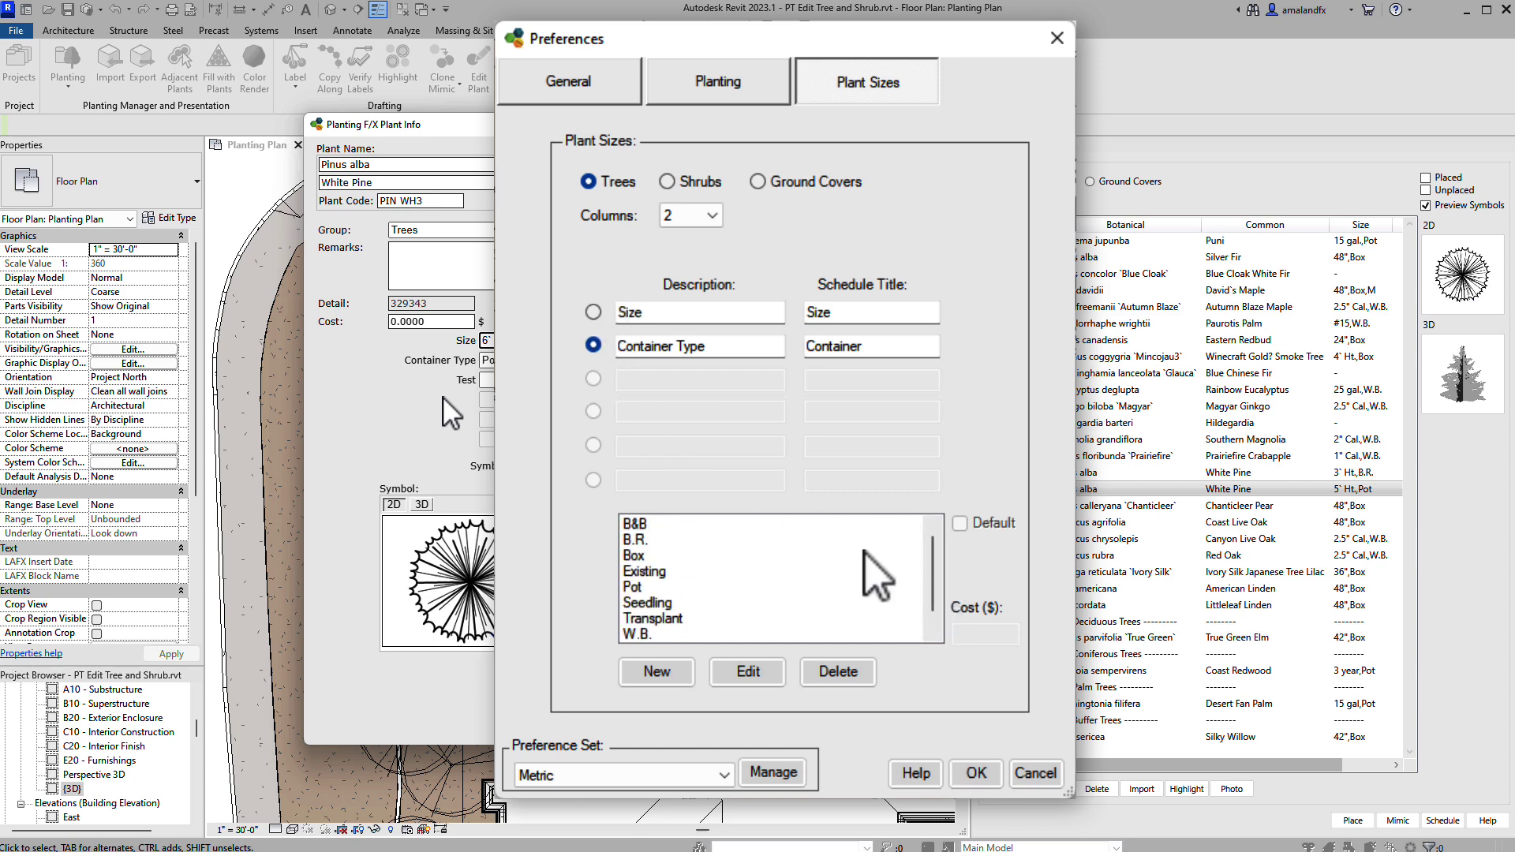
drag(934, 584, 934, 610)
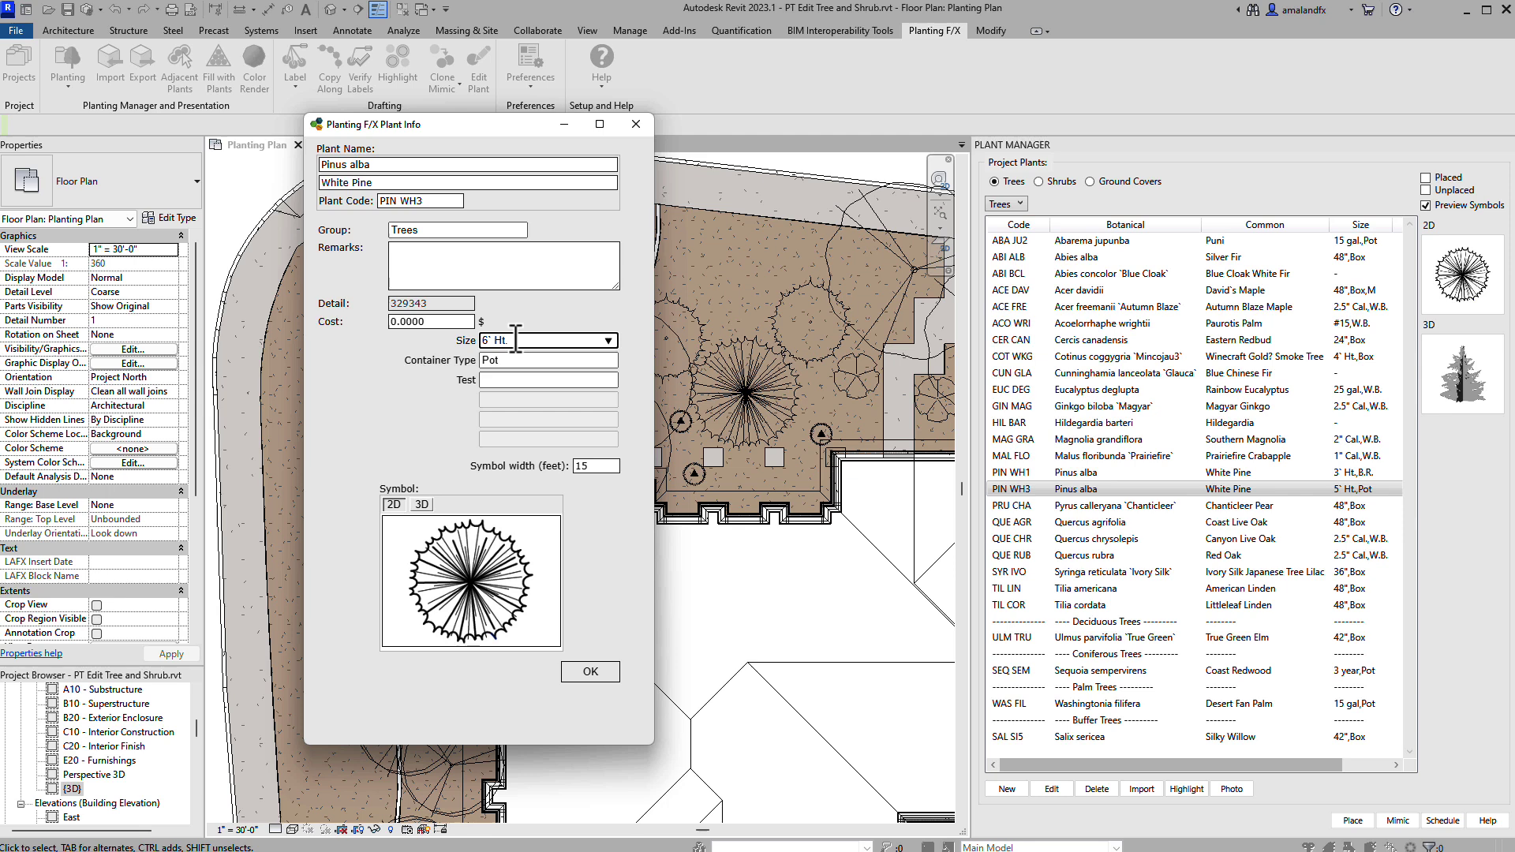
- Browse conifer, deciduous, evergreen and palm symbols in 2D and 3D, then assign TREE-CONF-07
click(490, 574)
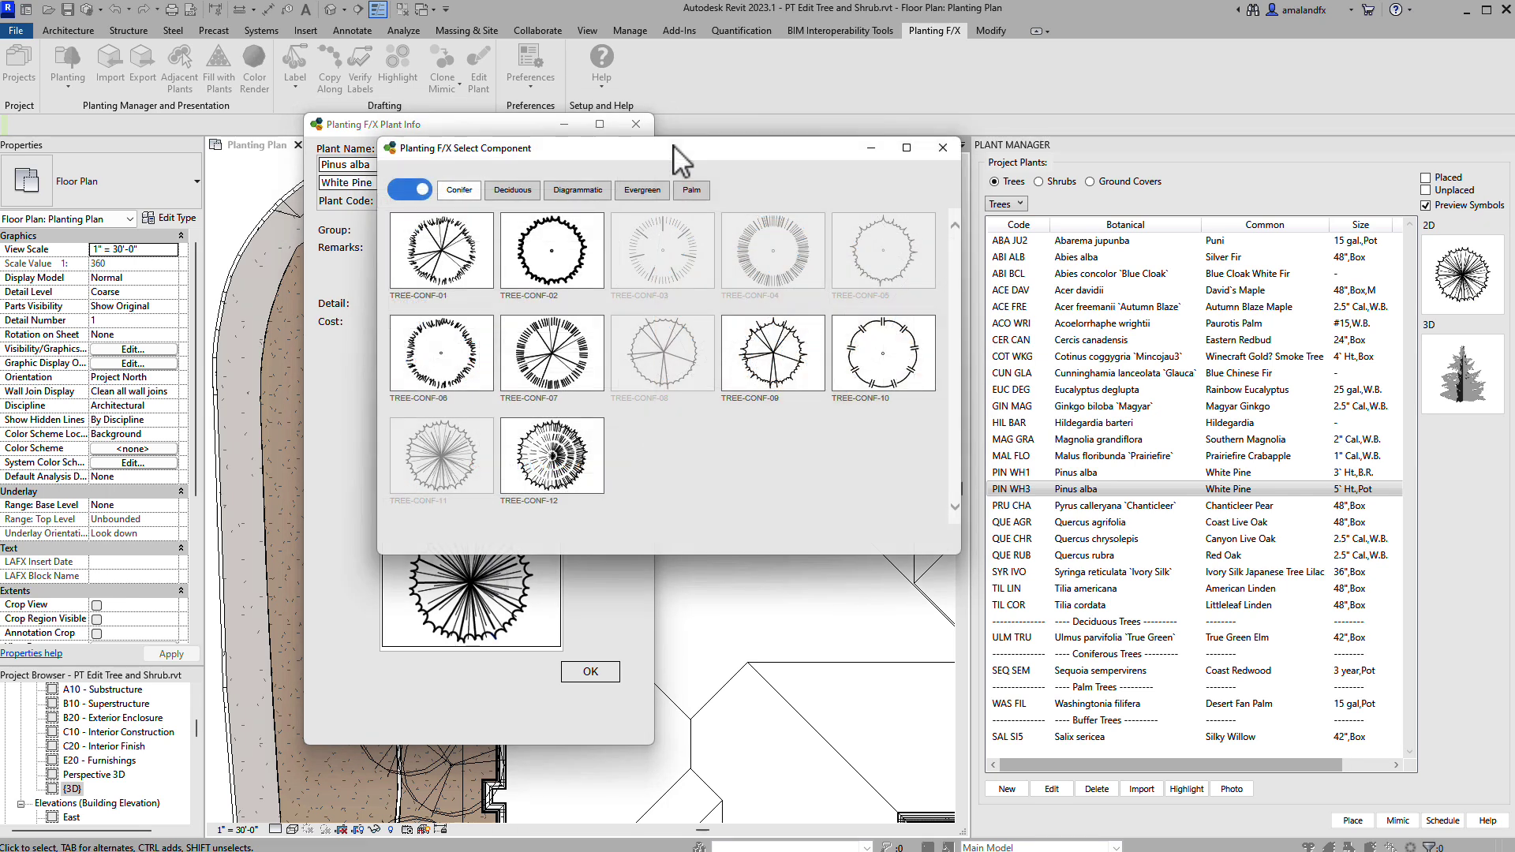
click(418, 188)
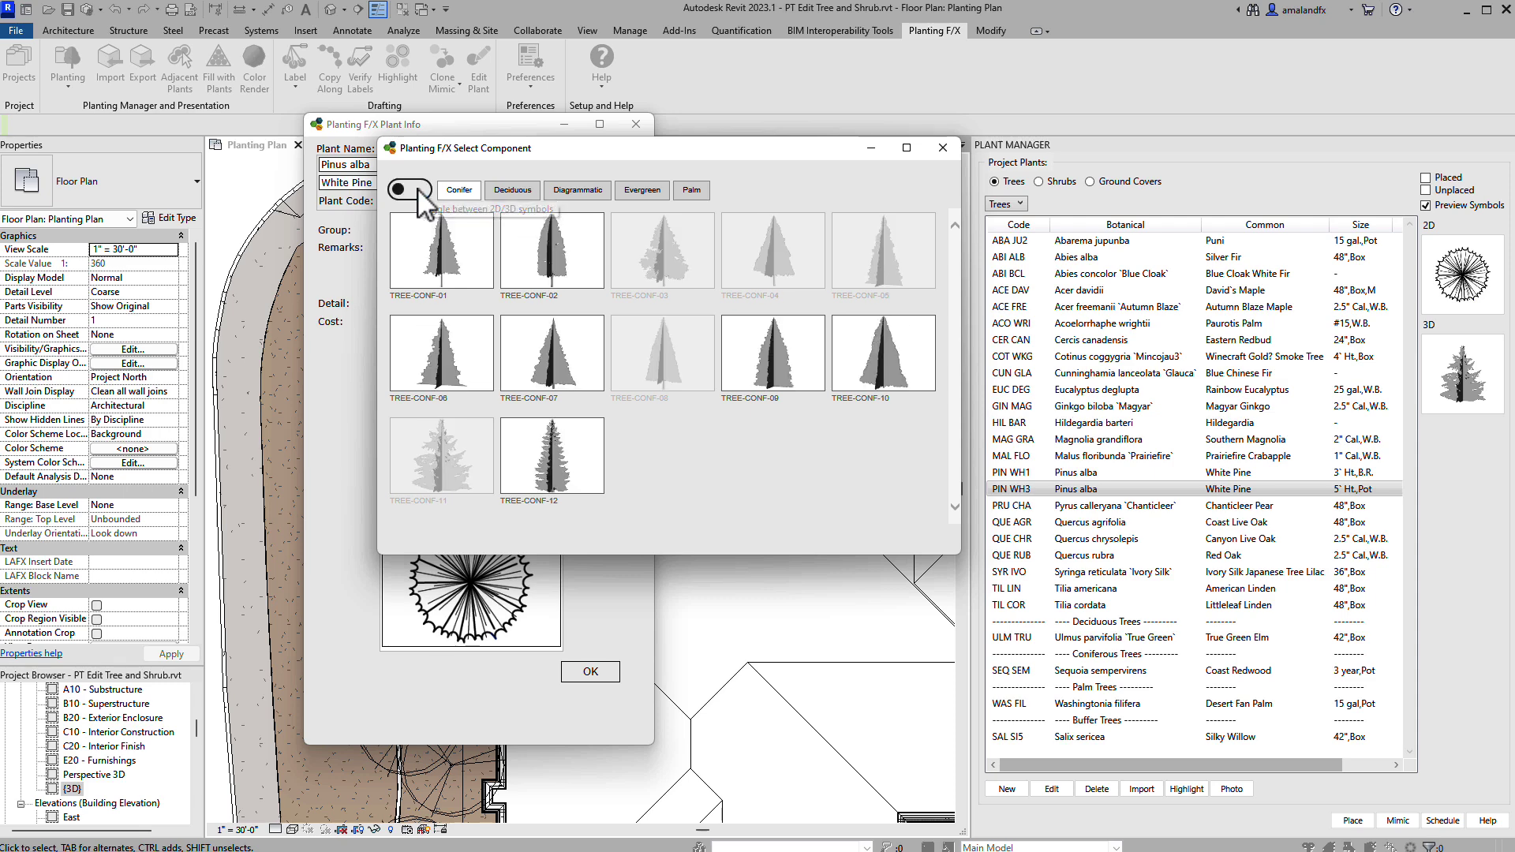
click(513, 191)
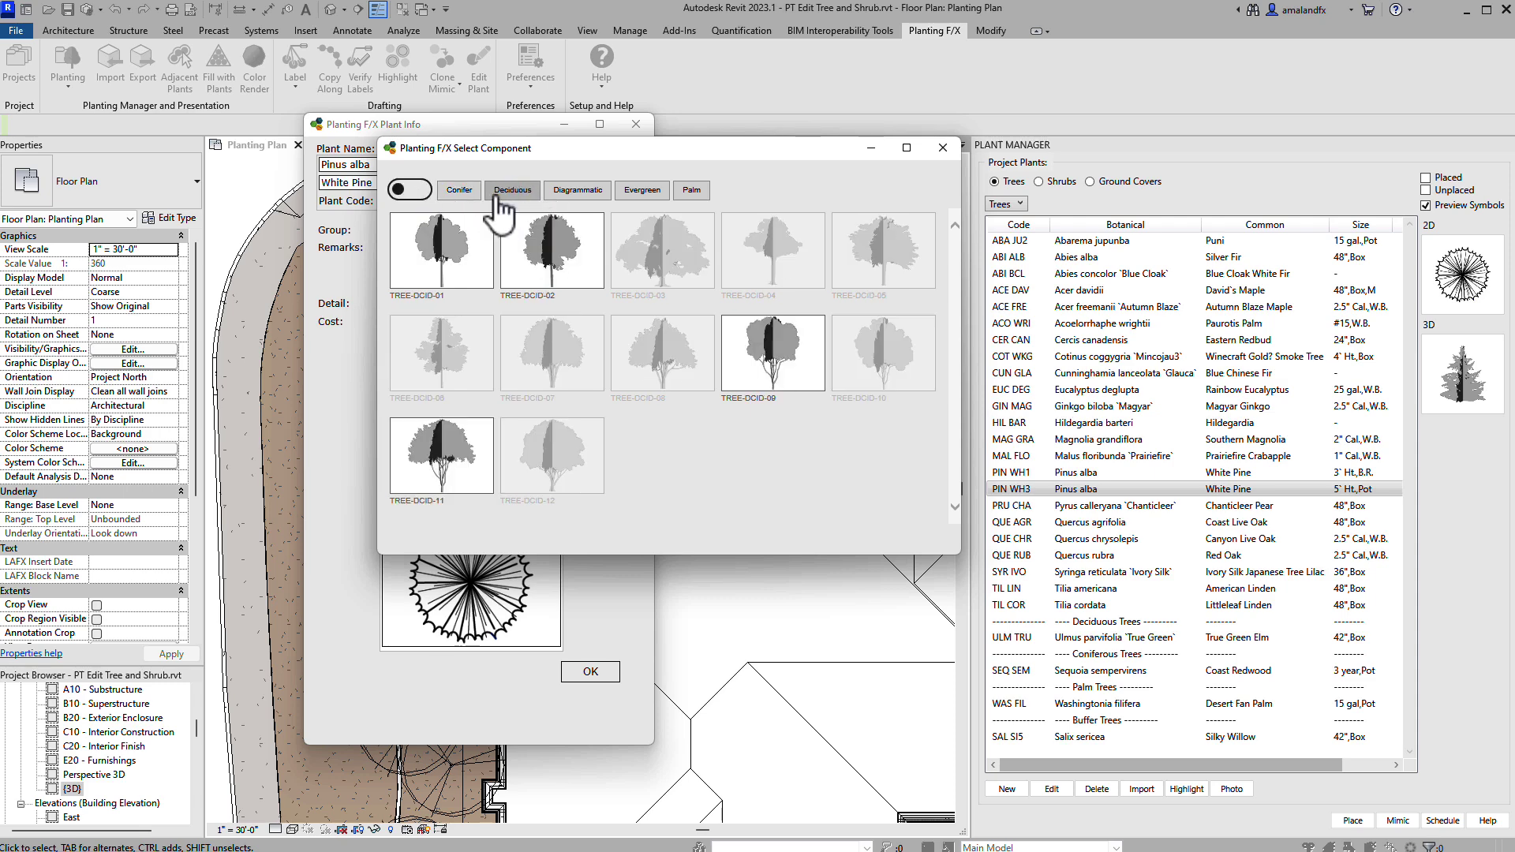
click(413, 192)
click(643, 191)
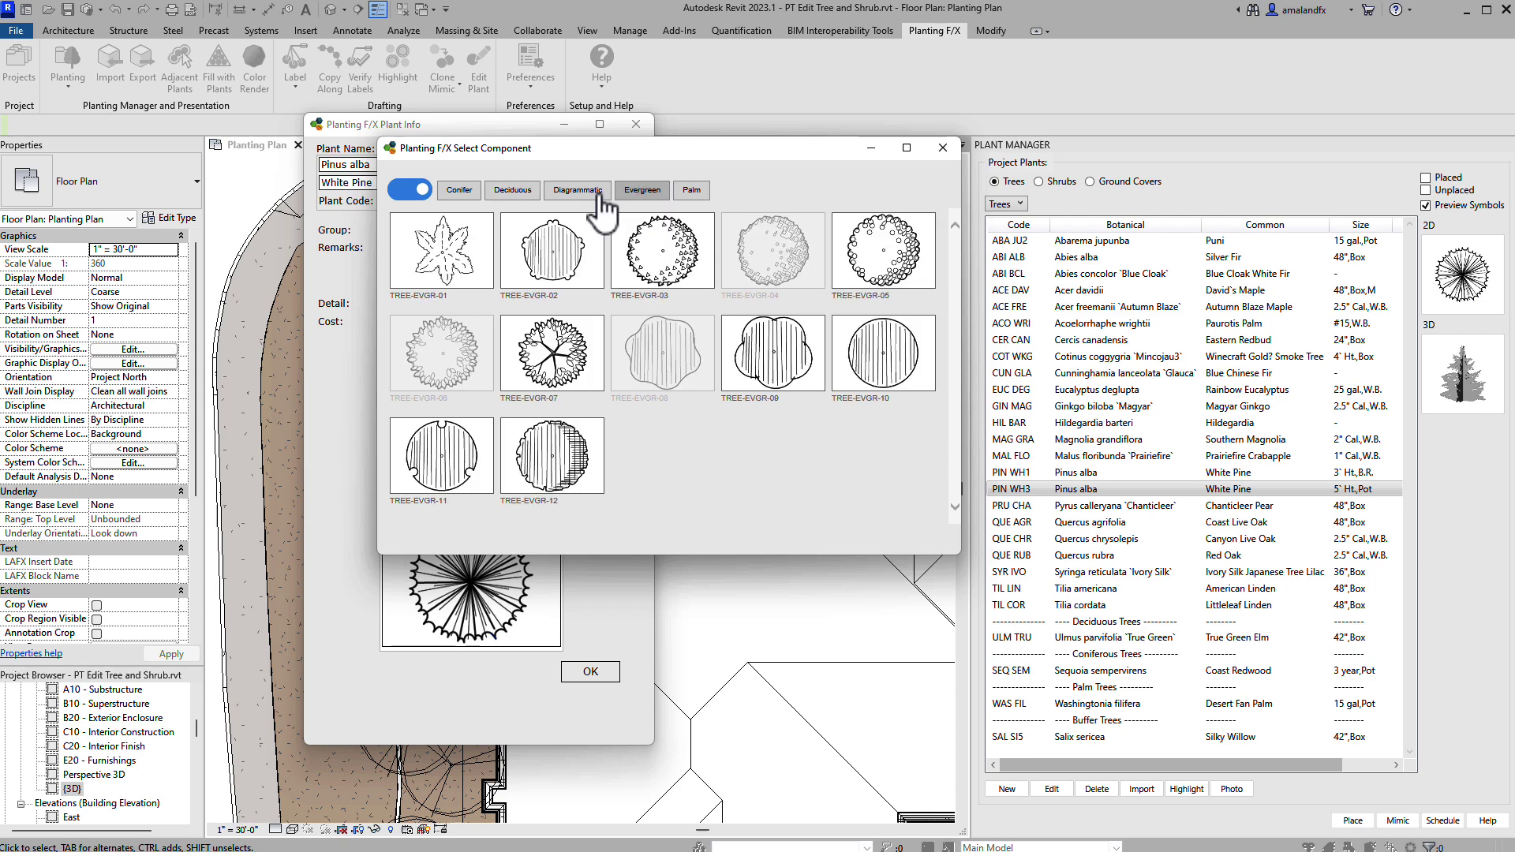
click(419, 191)
click(692, 190)
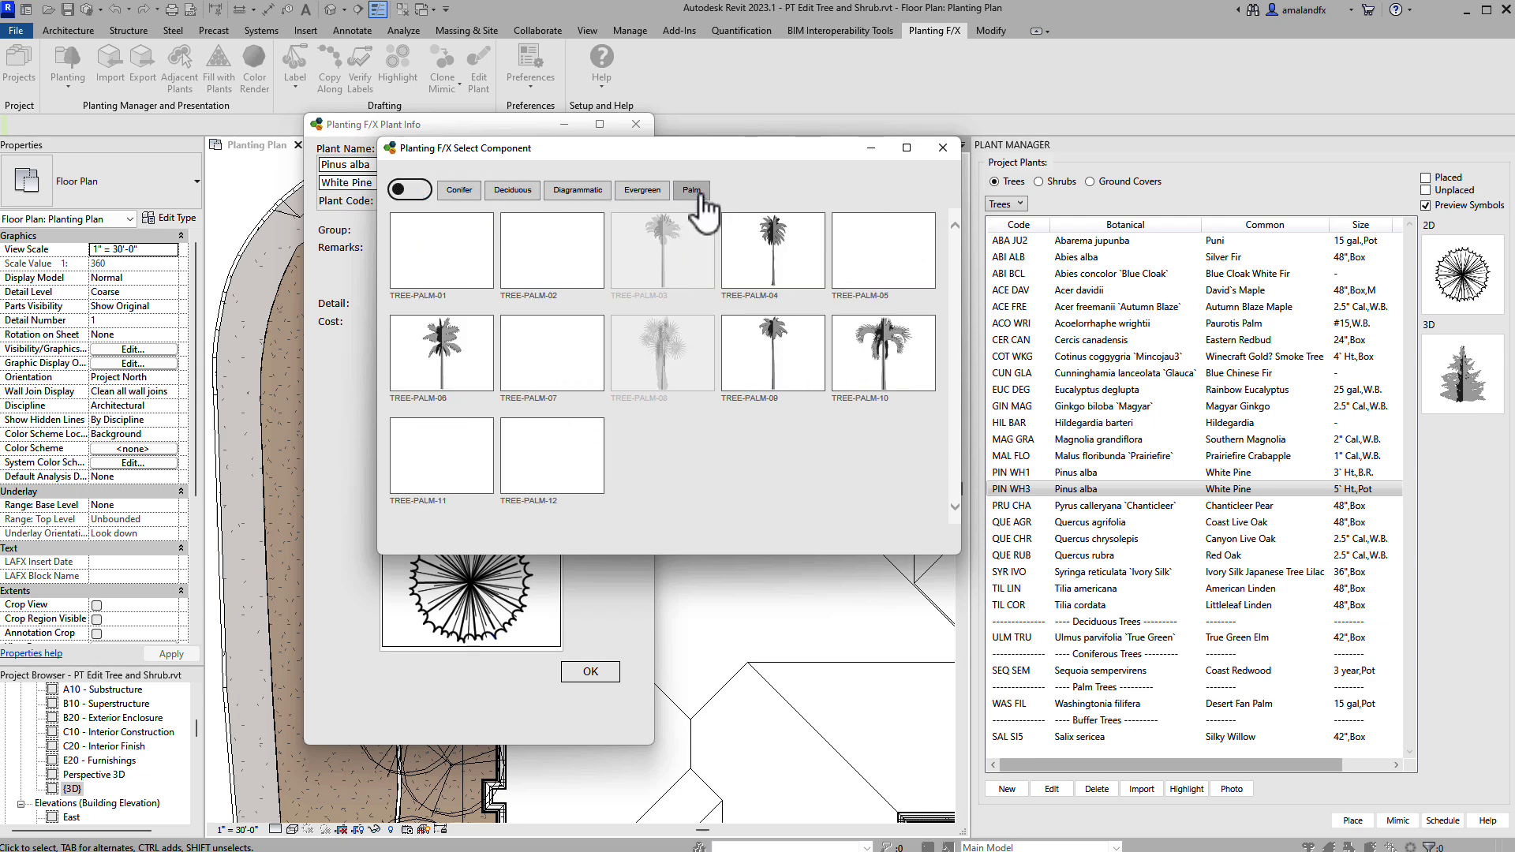
click(417, 191)
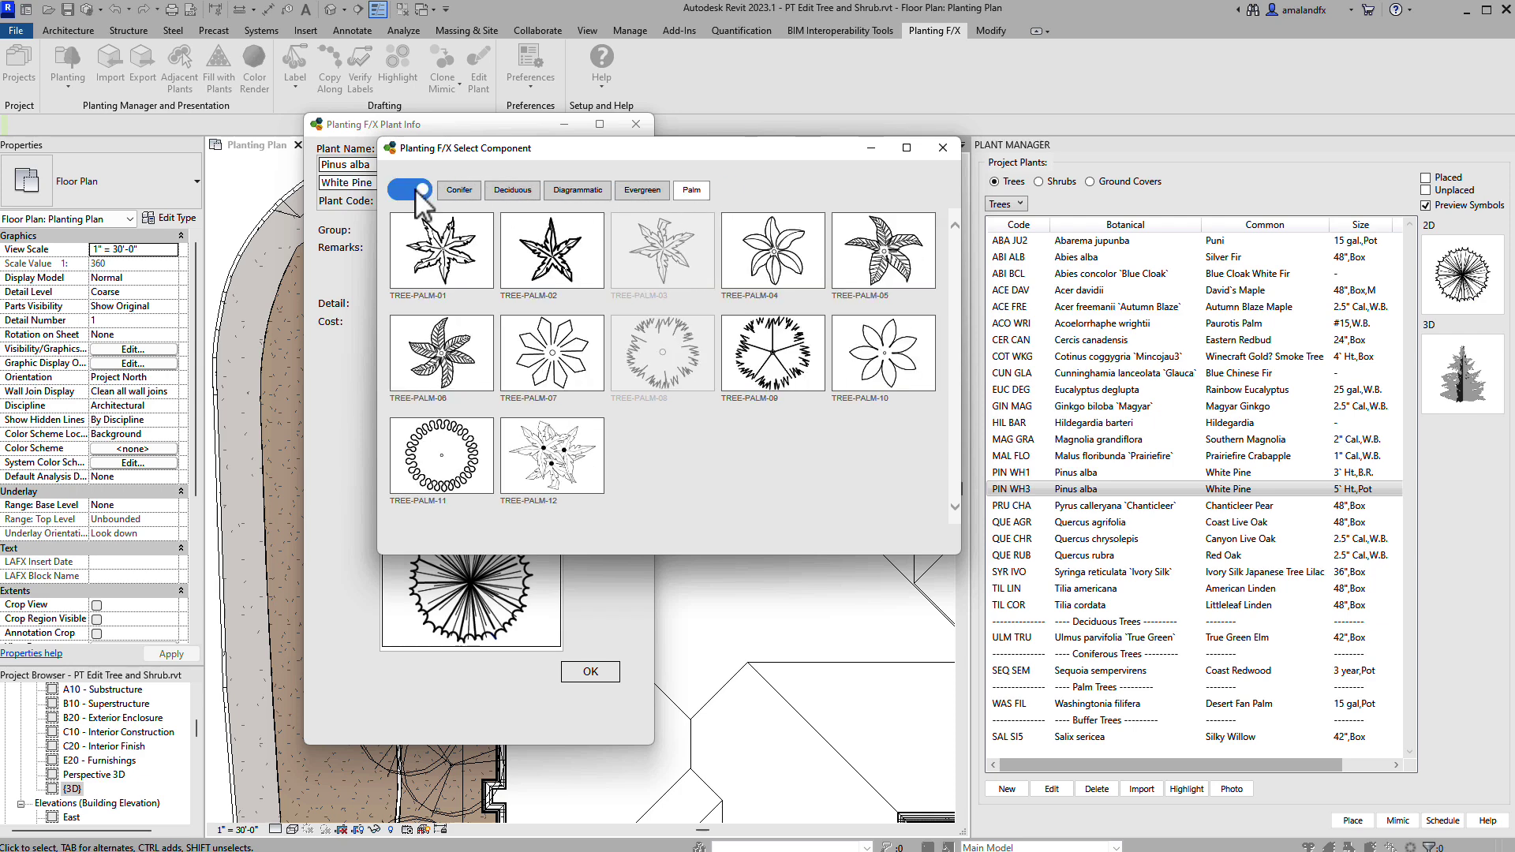
click(459, 191)
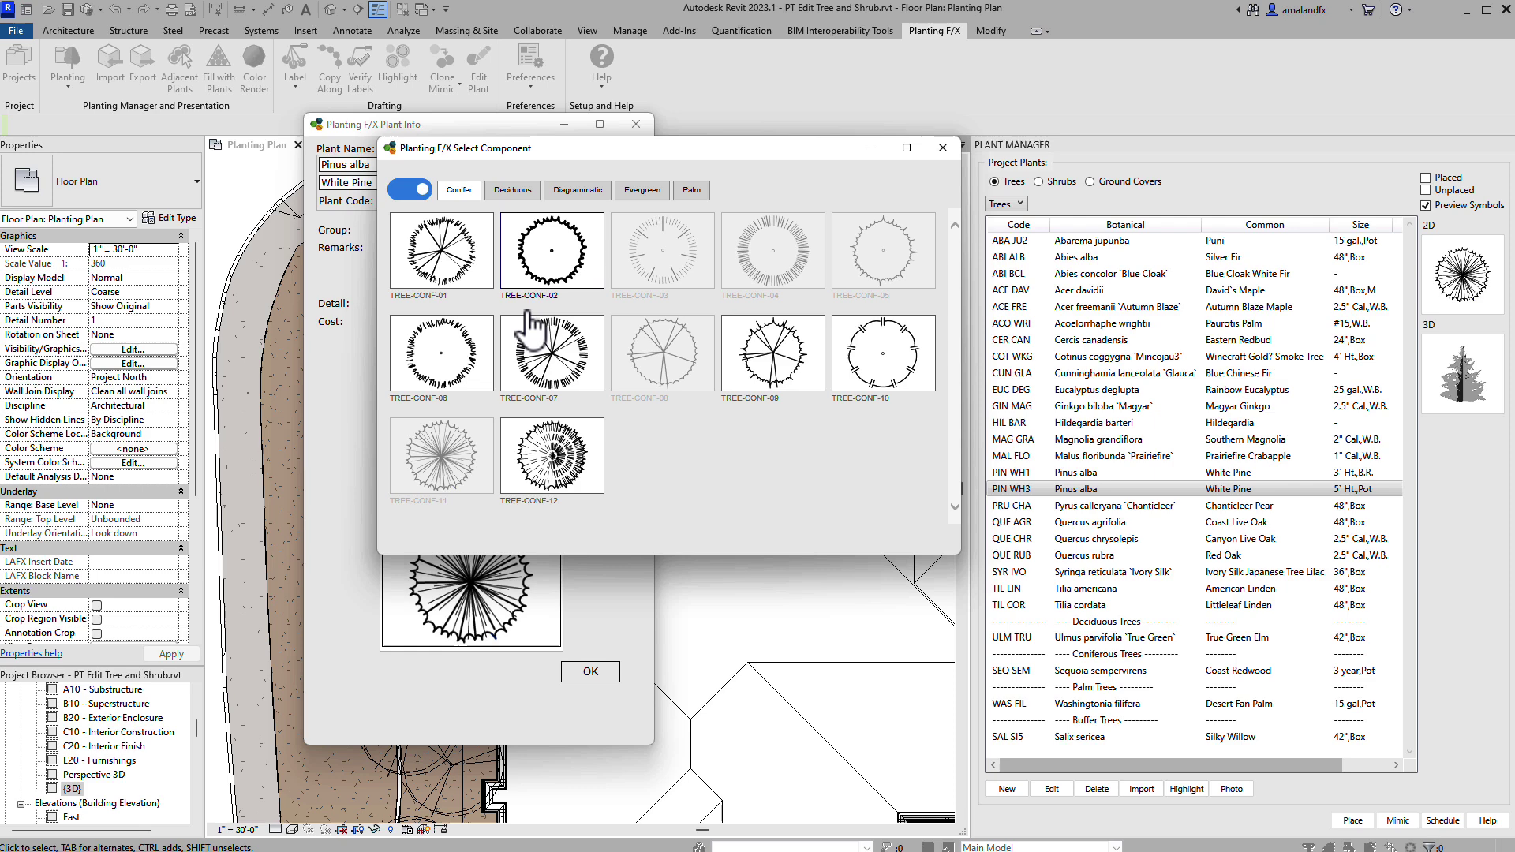
click(566, 371)
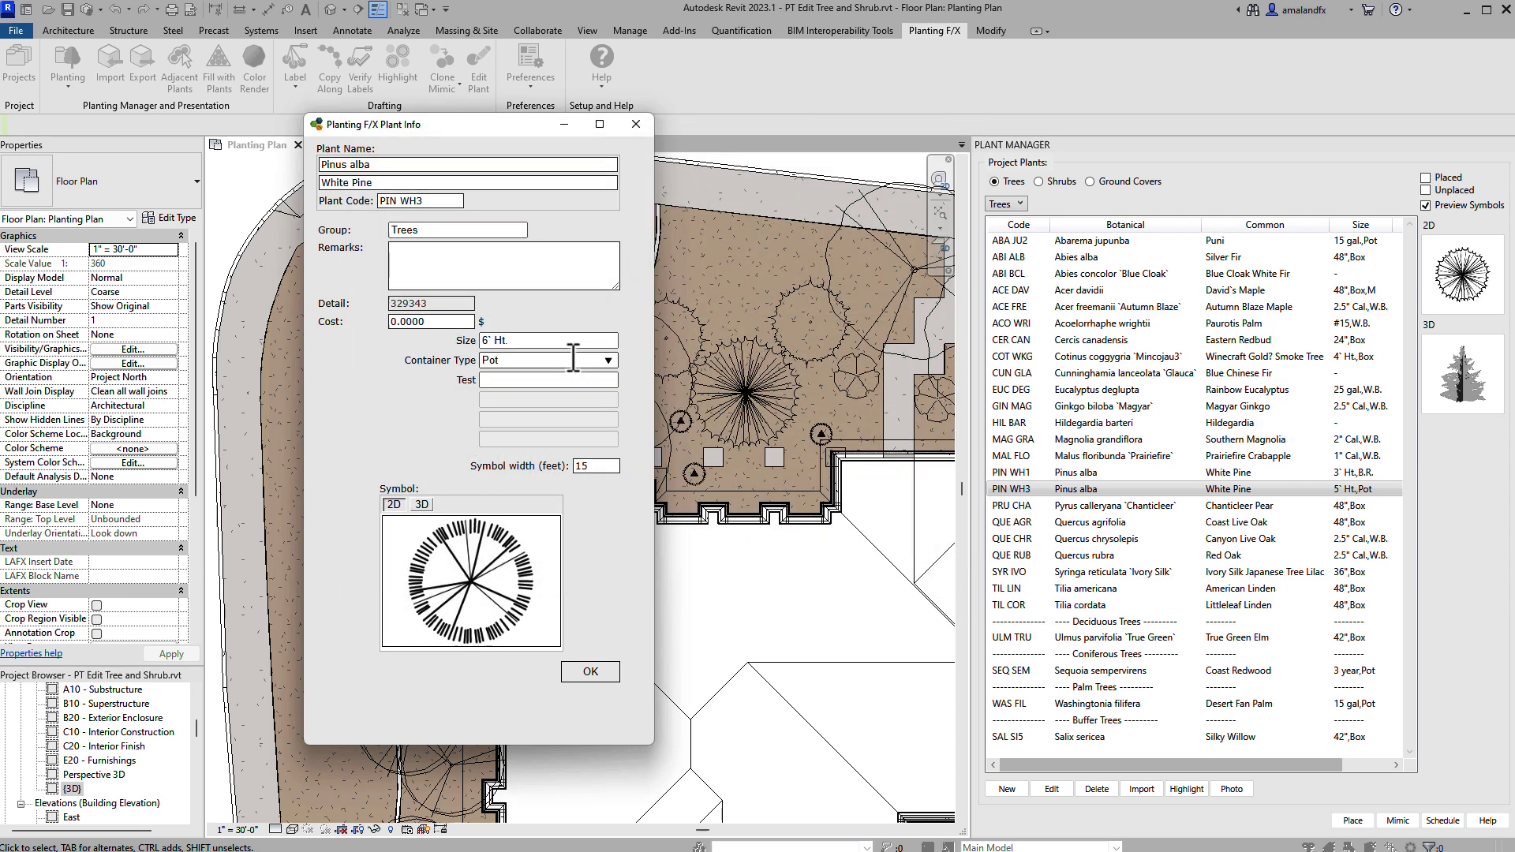
- Apply the Plant Info changes, then select the edited pine and the neighbouring 3' Ht. PIN WH1
click(590, 672)
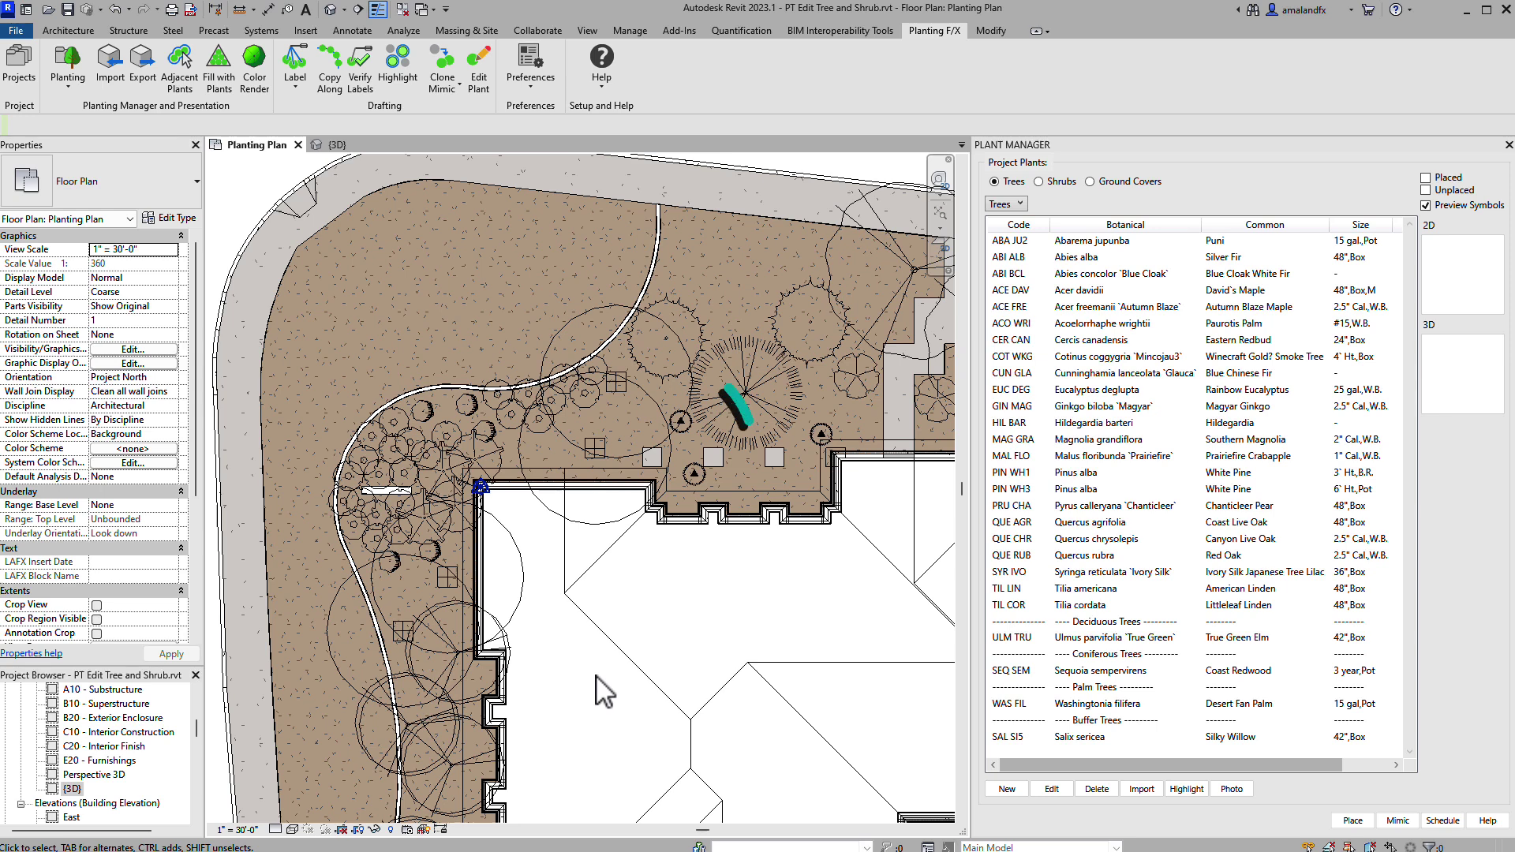
click(765, 377)
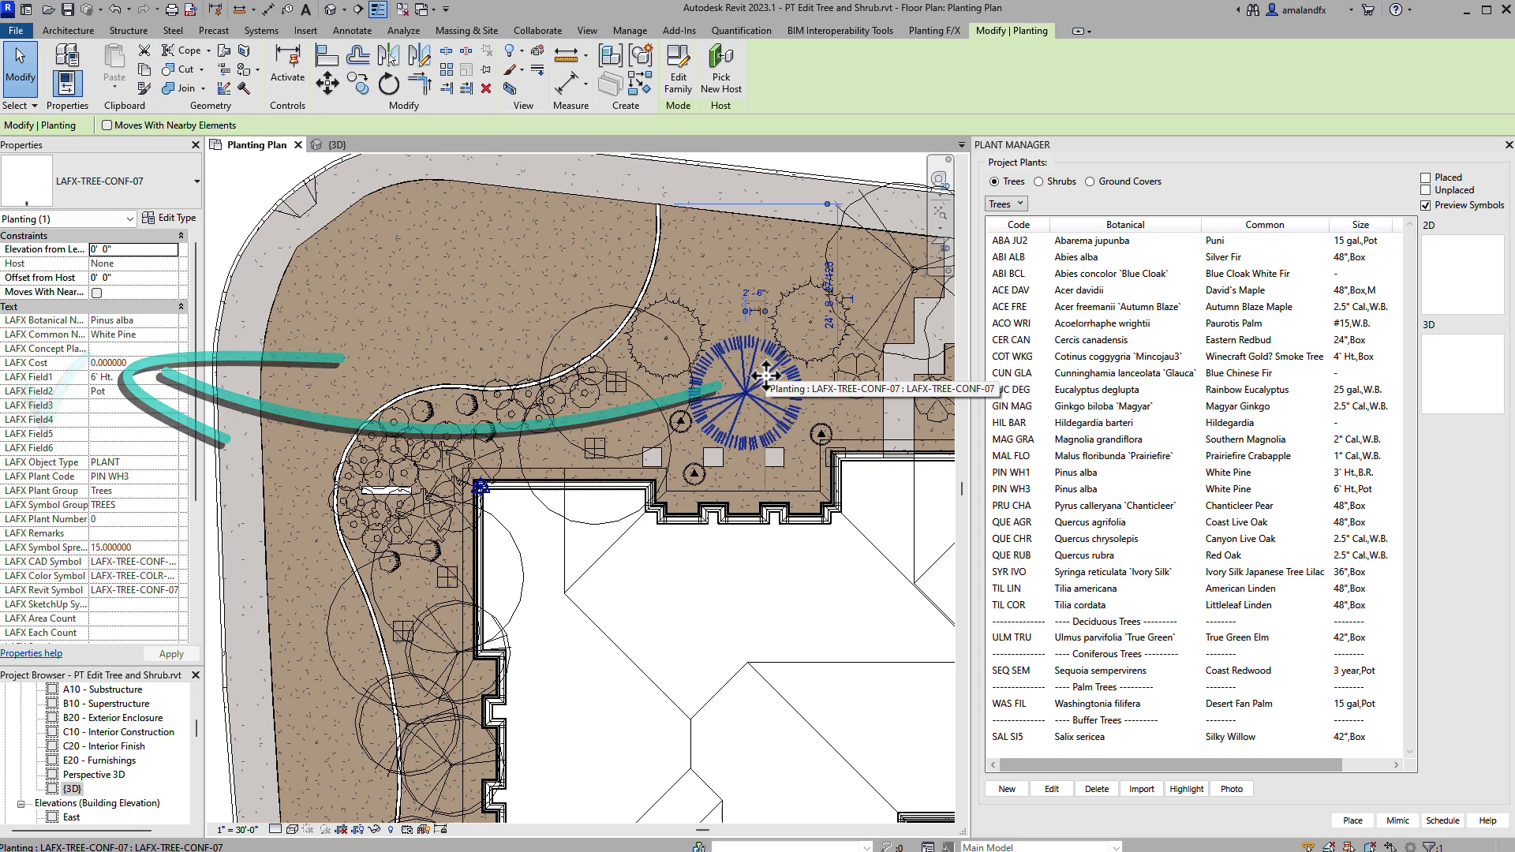
click(700, 326)
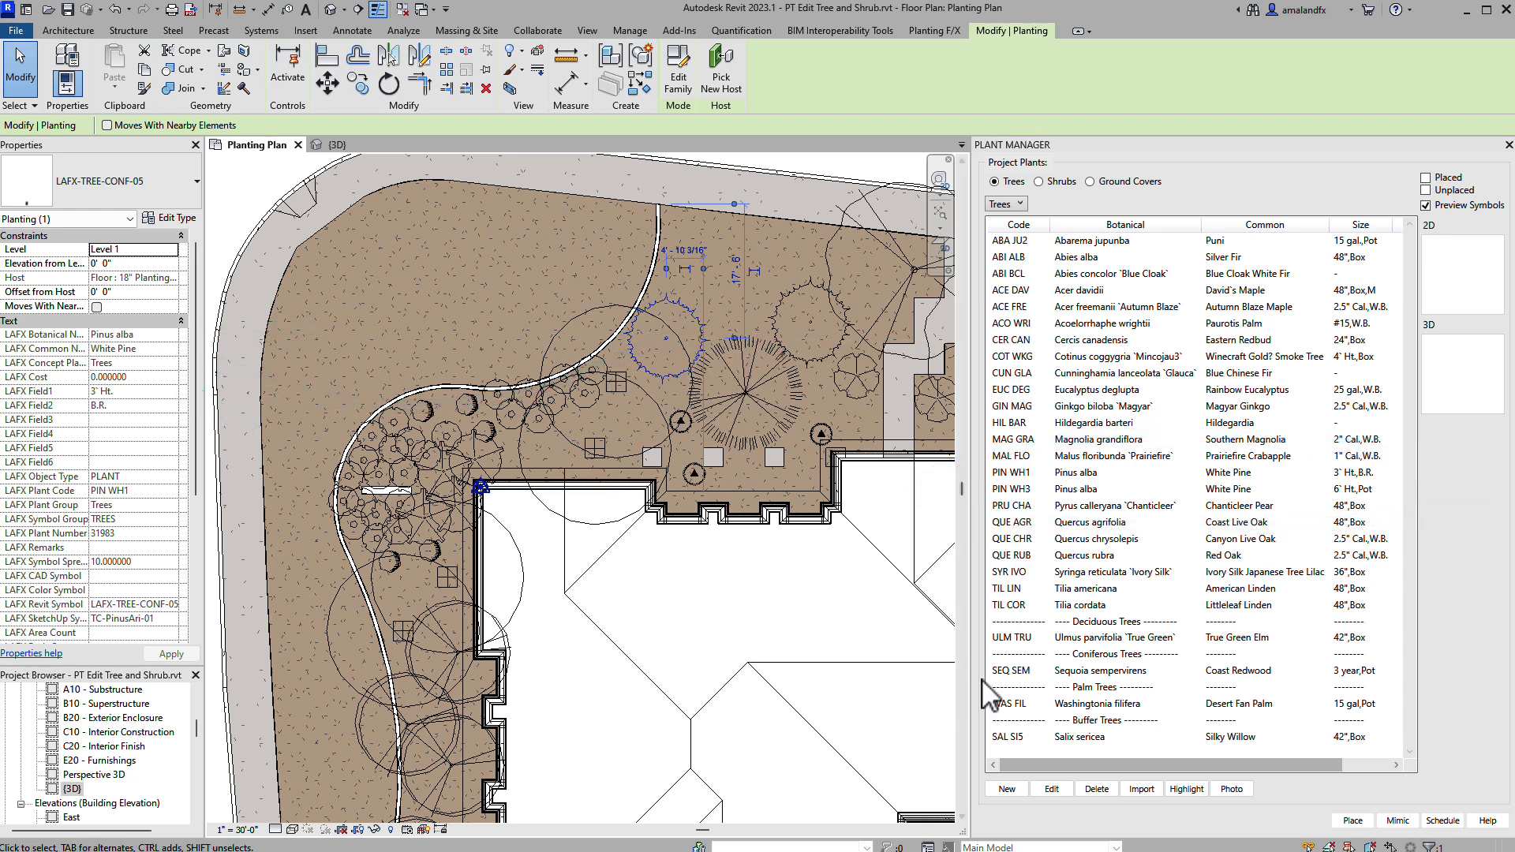
- Import Paulownia kawakamii (PAU KAW) from the Fortune Falls Plaza project 2020-012
click(1142, 790)
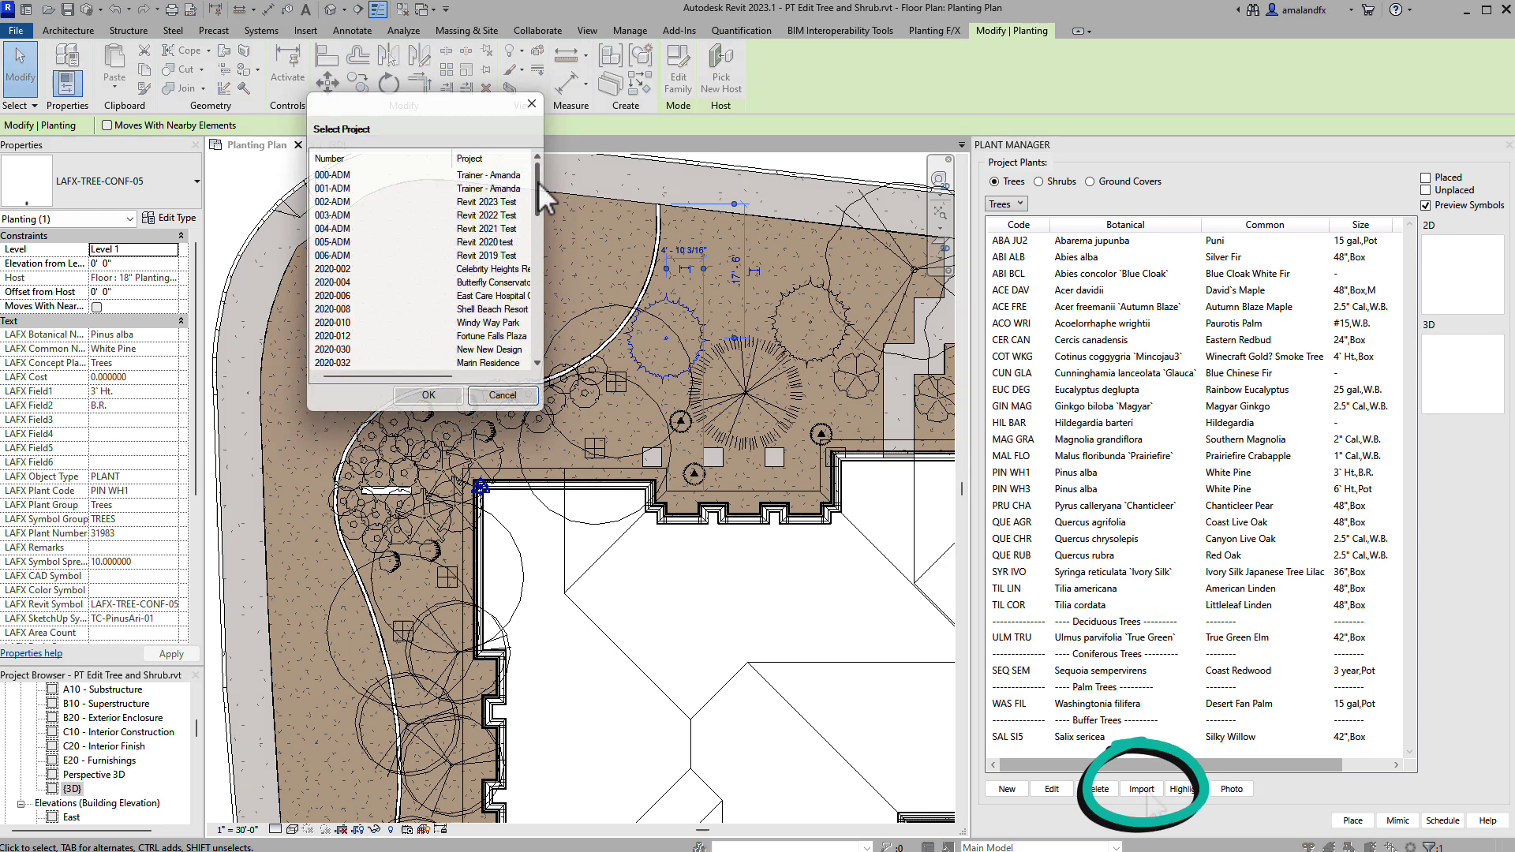
click(500, 338)
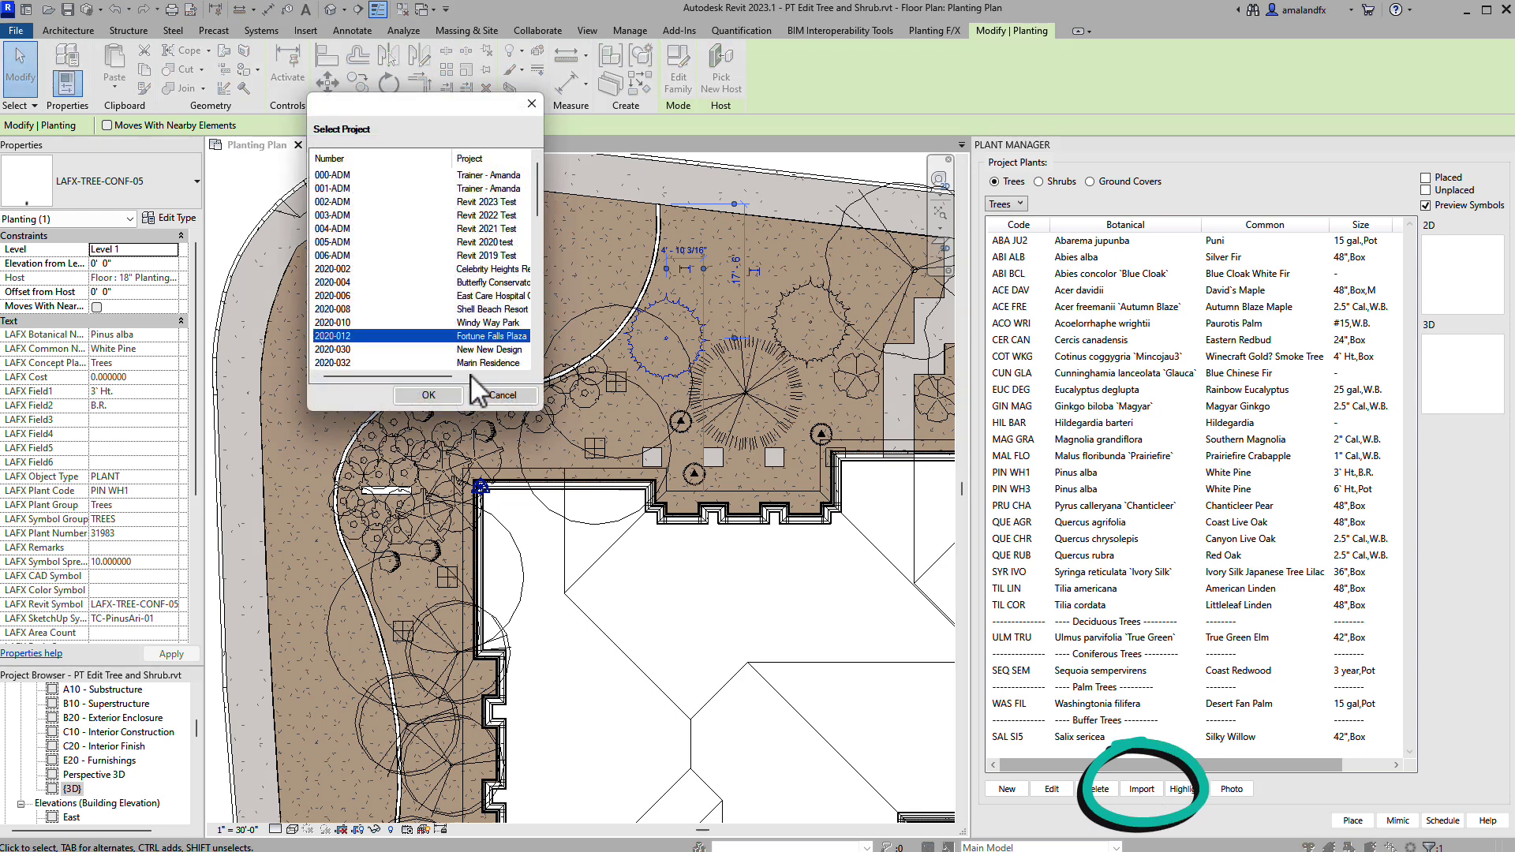
click(440, 395)
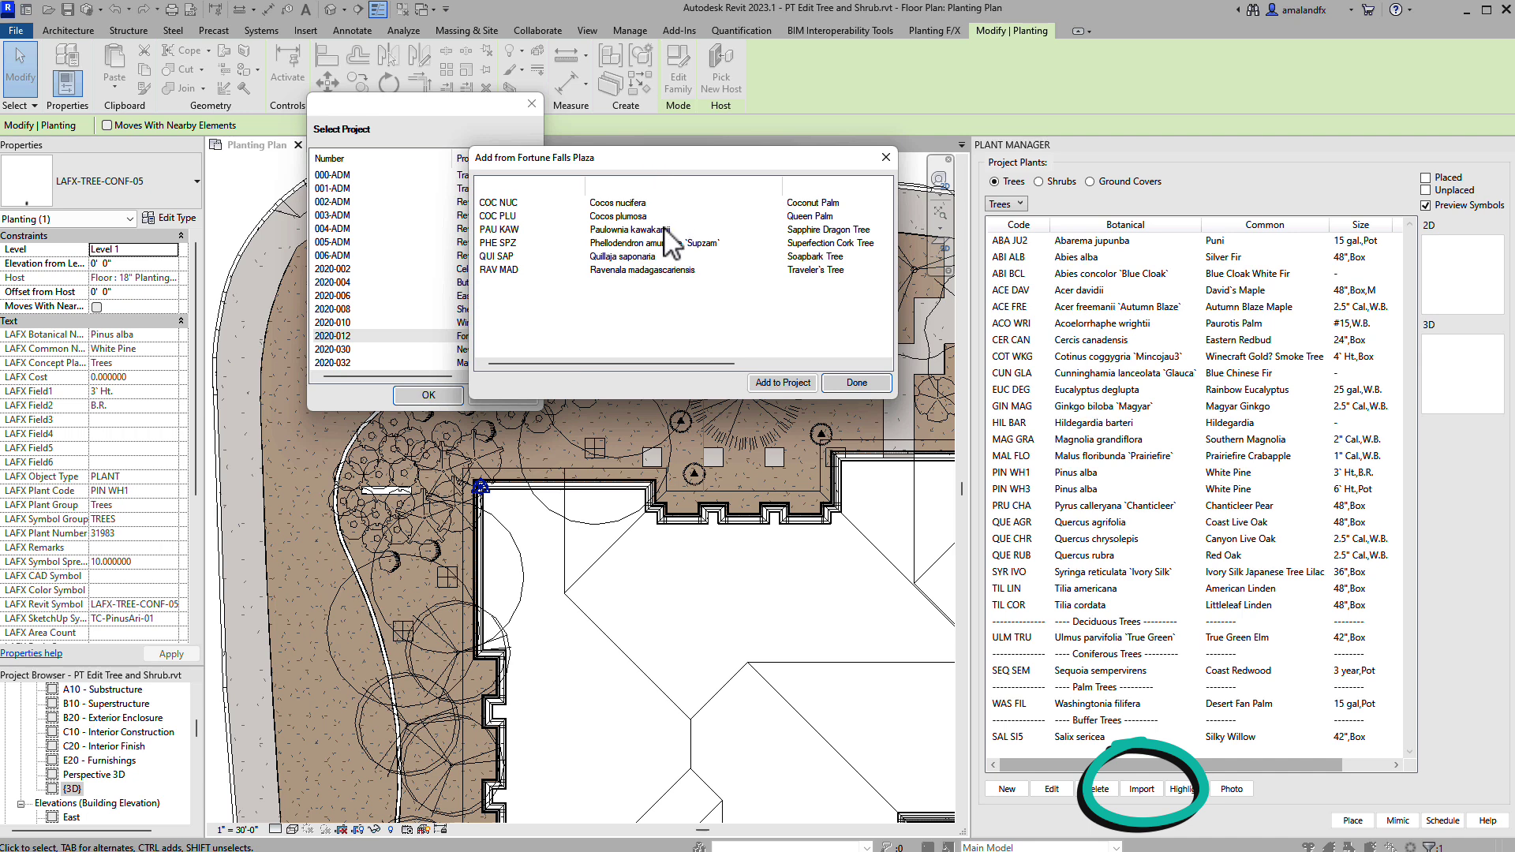
click(664, 229)
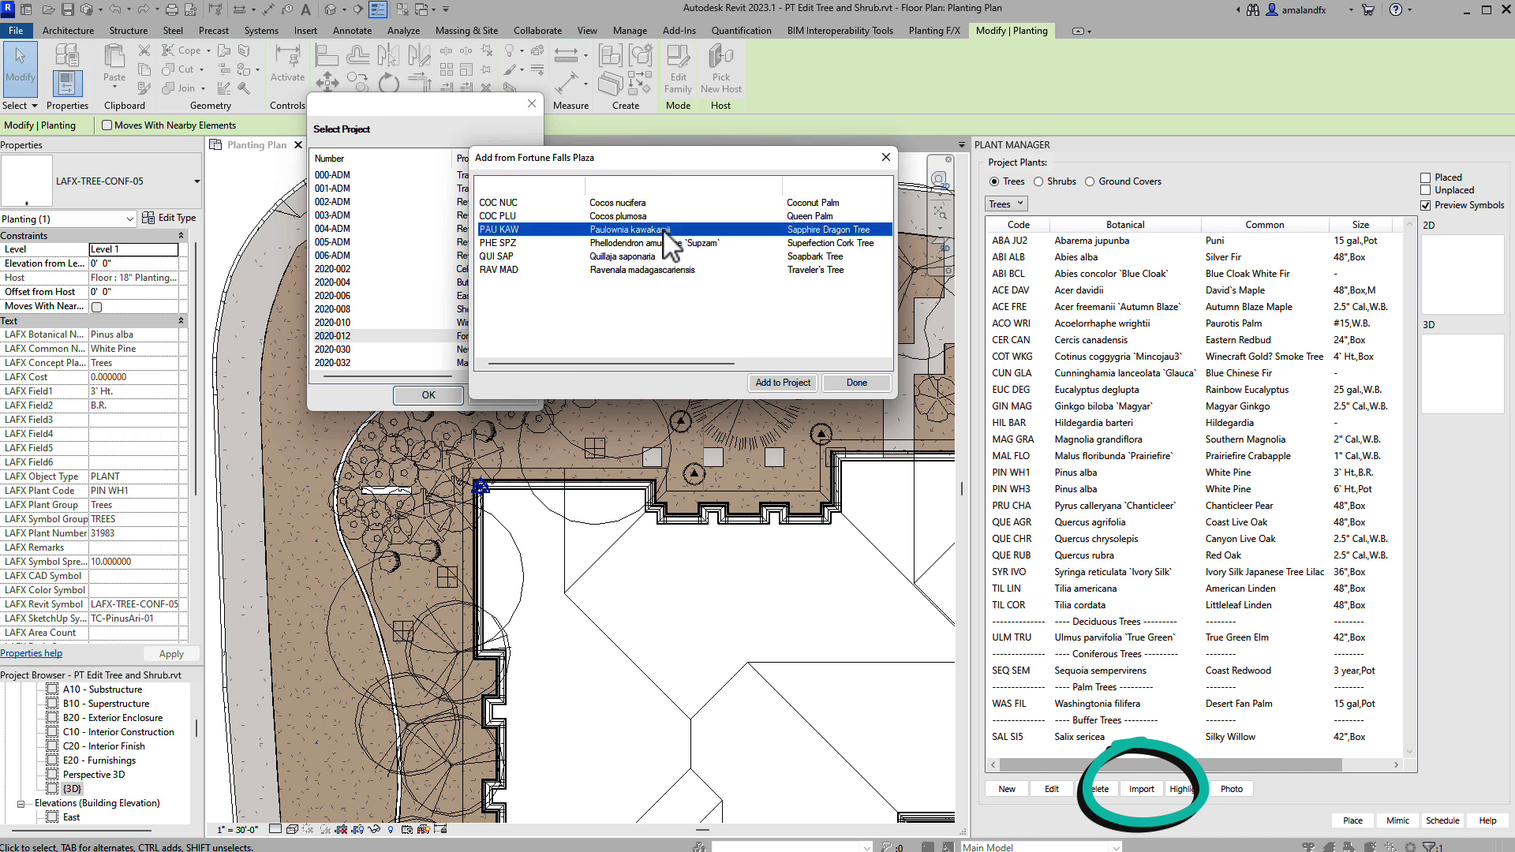
click(775, 383)
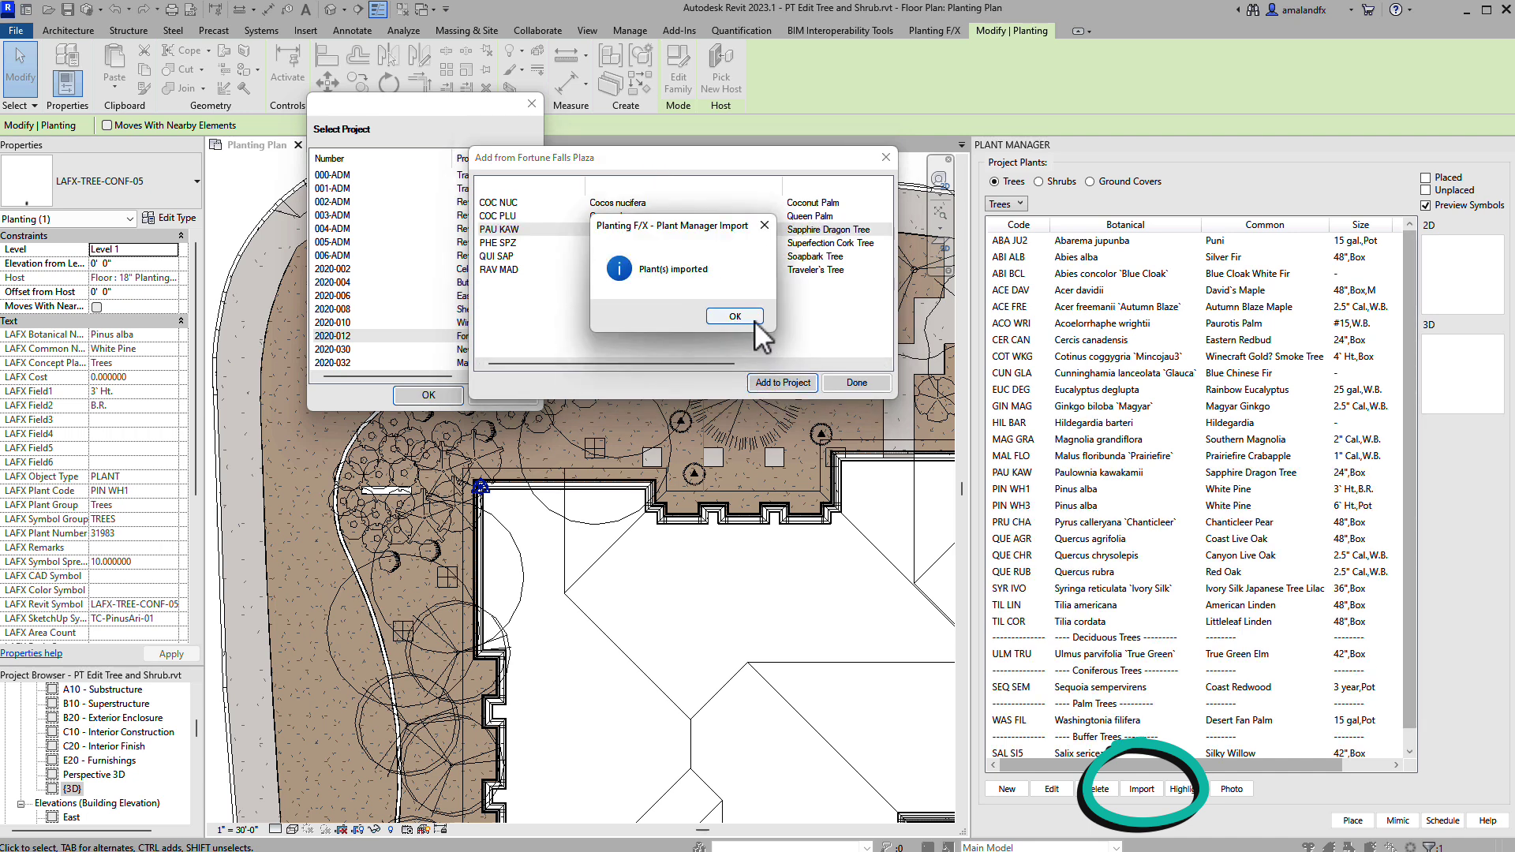
click(755, 319)
click(838, 380)
click(533, 394)
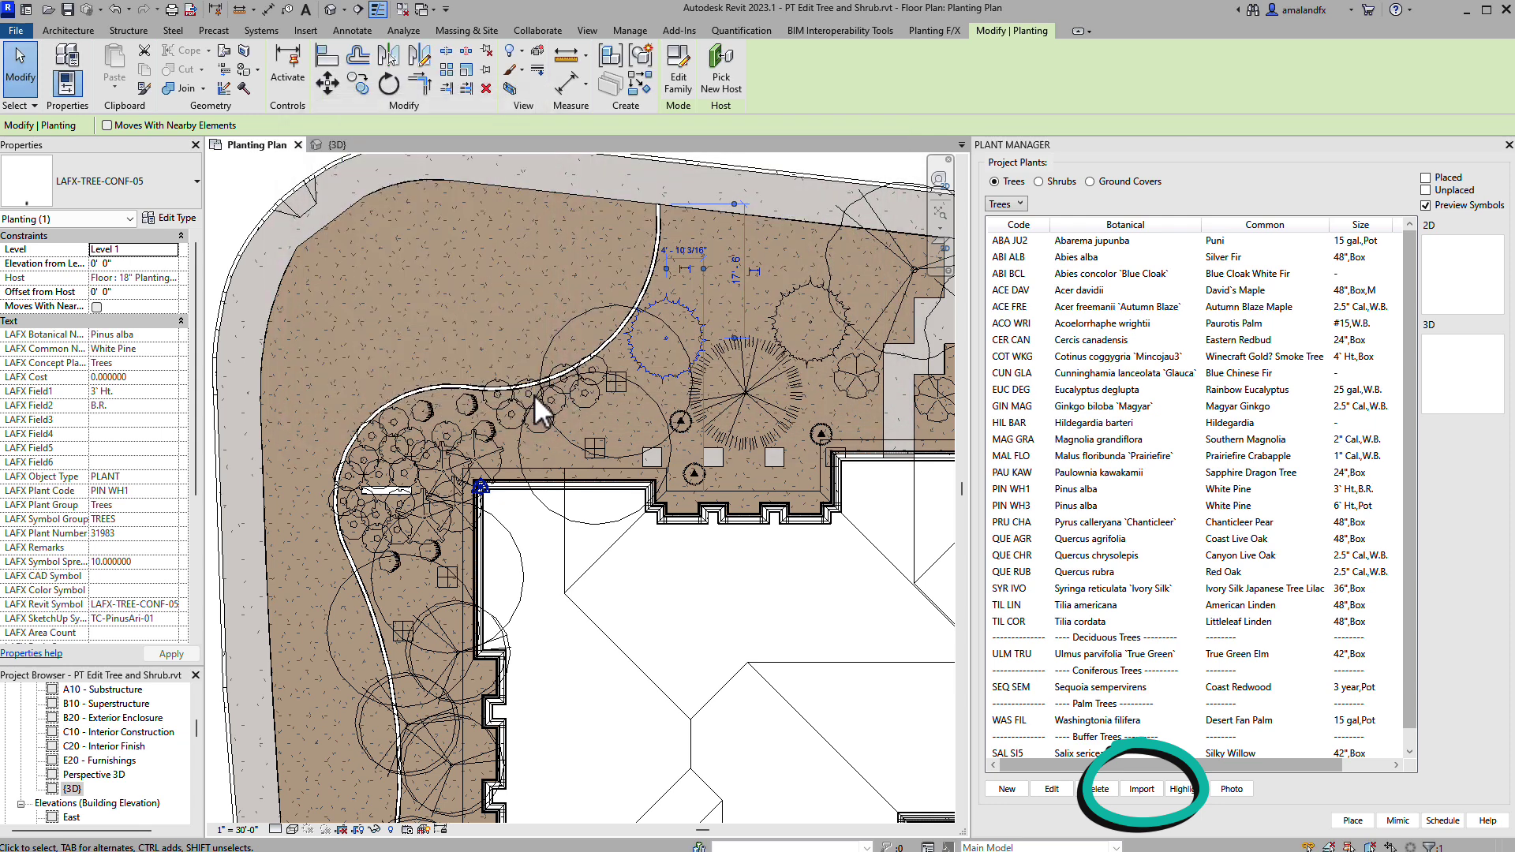
- Review the Paulownia's plant info, then place one beside the building's corner on the plan
click(1018, 472)
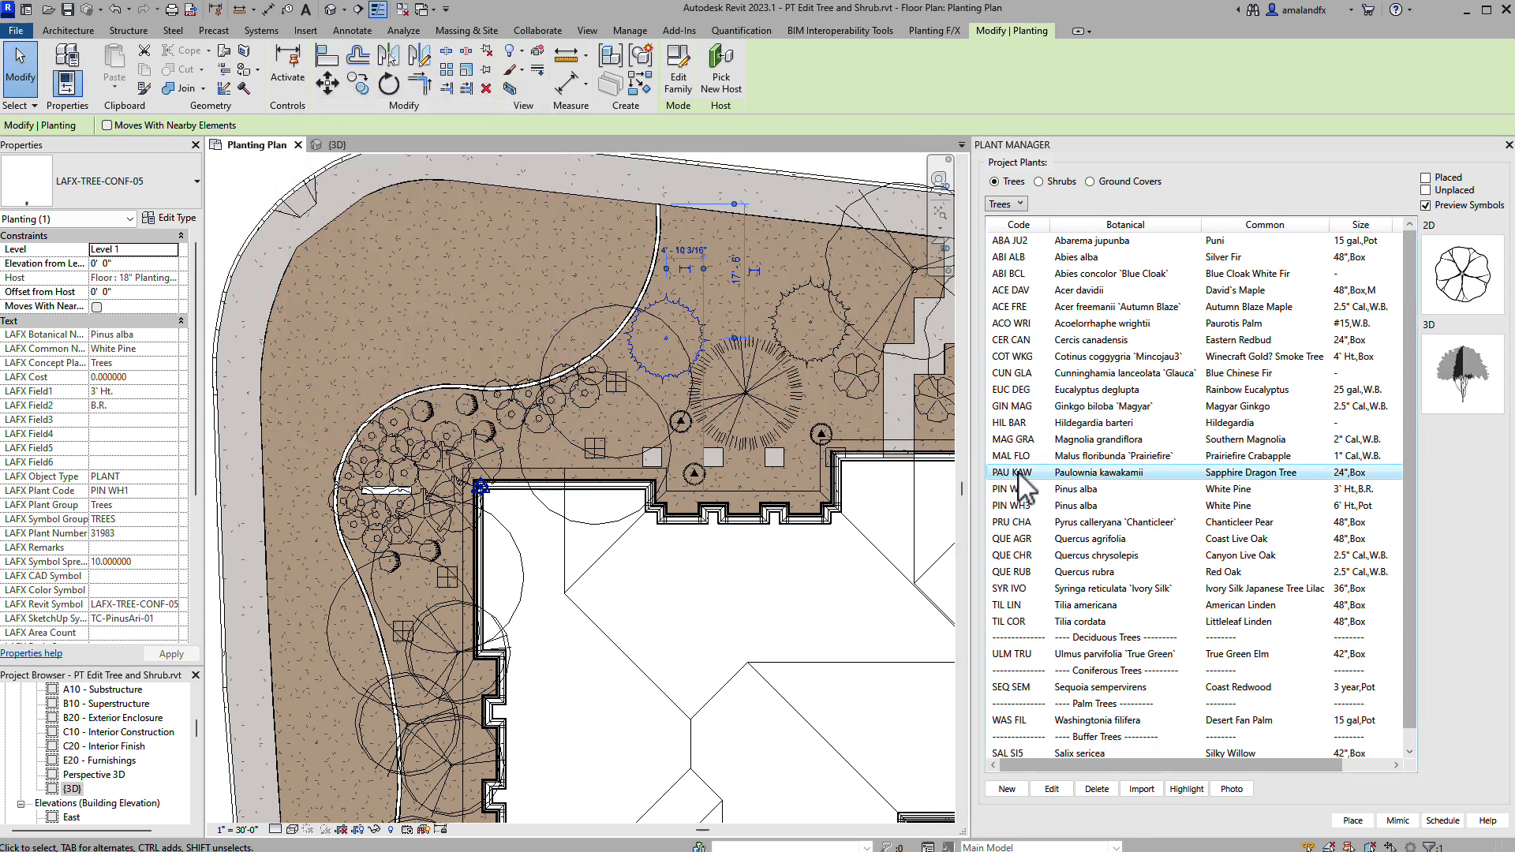
click(1061, 789)
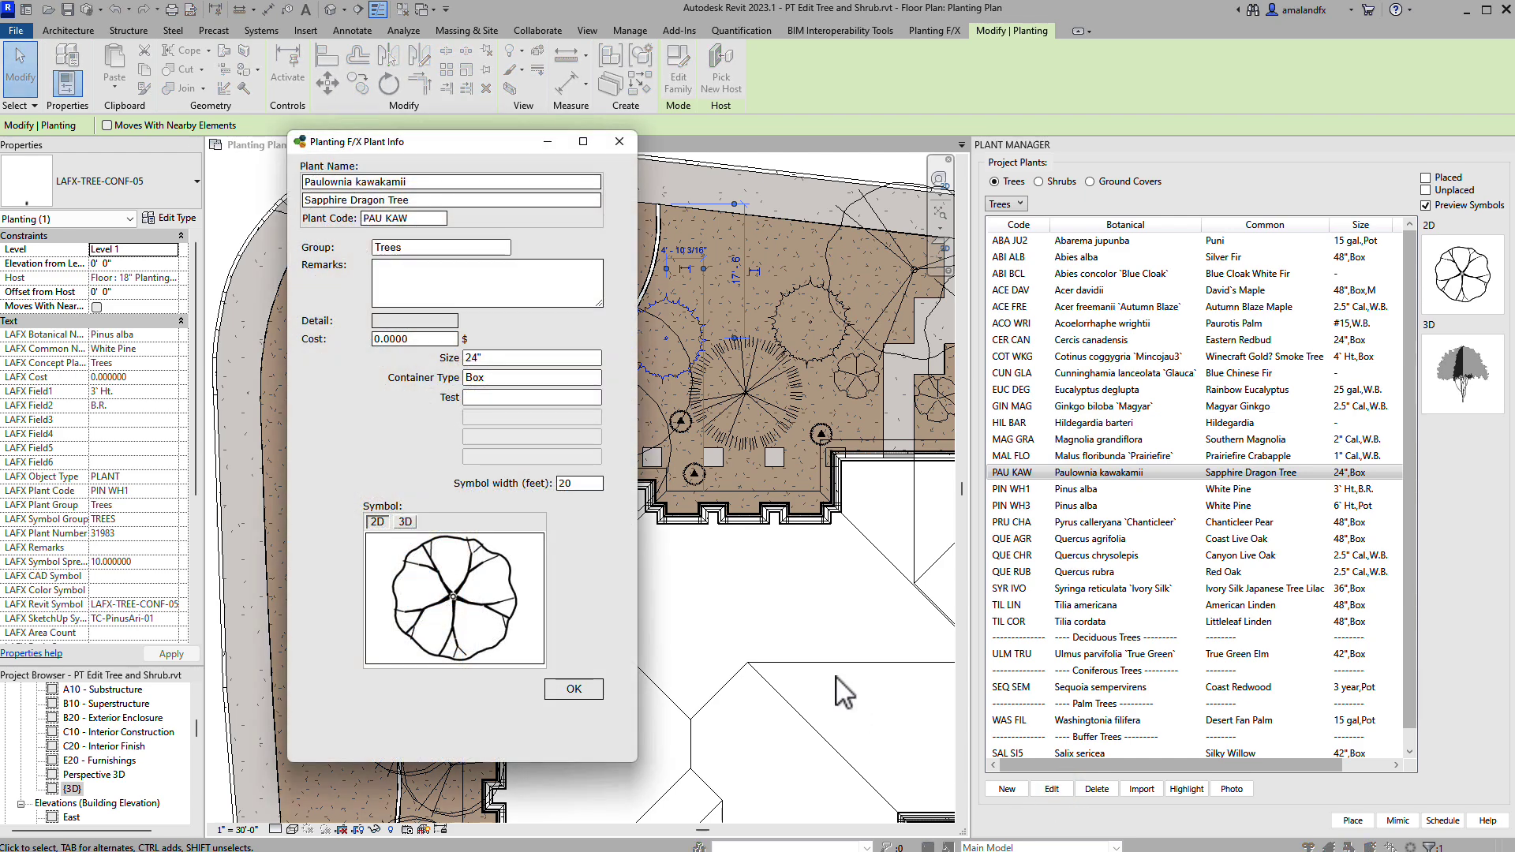
click(621, 142)
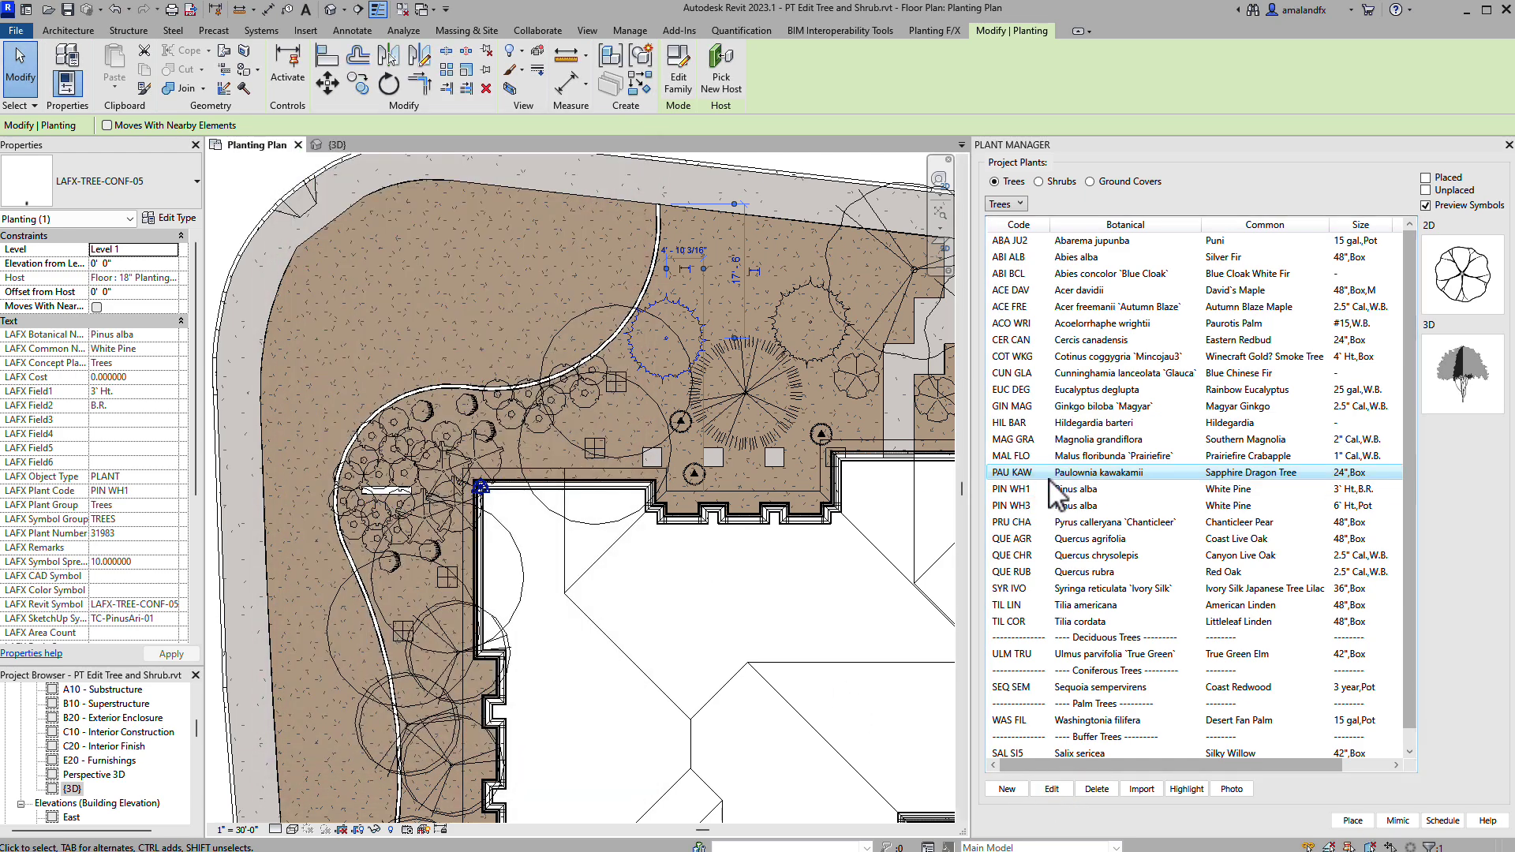
click(1352, 821)
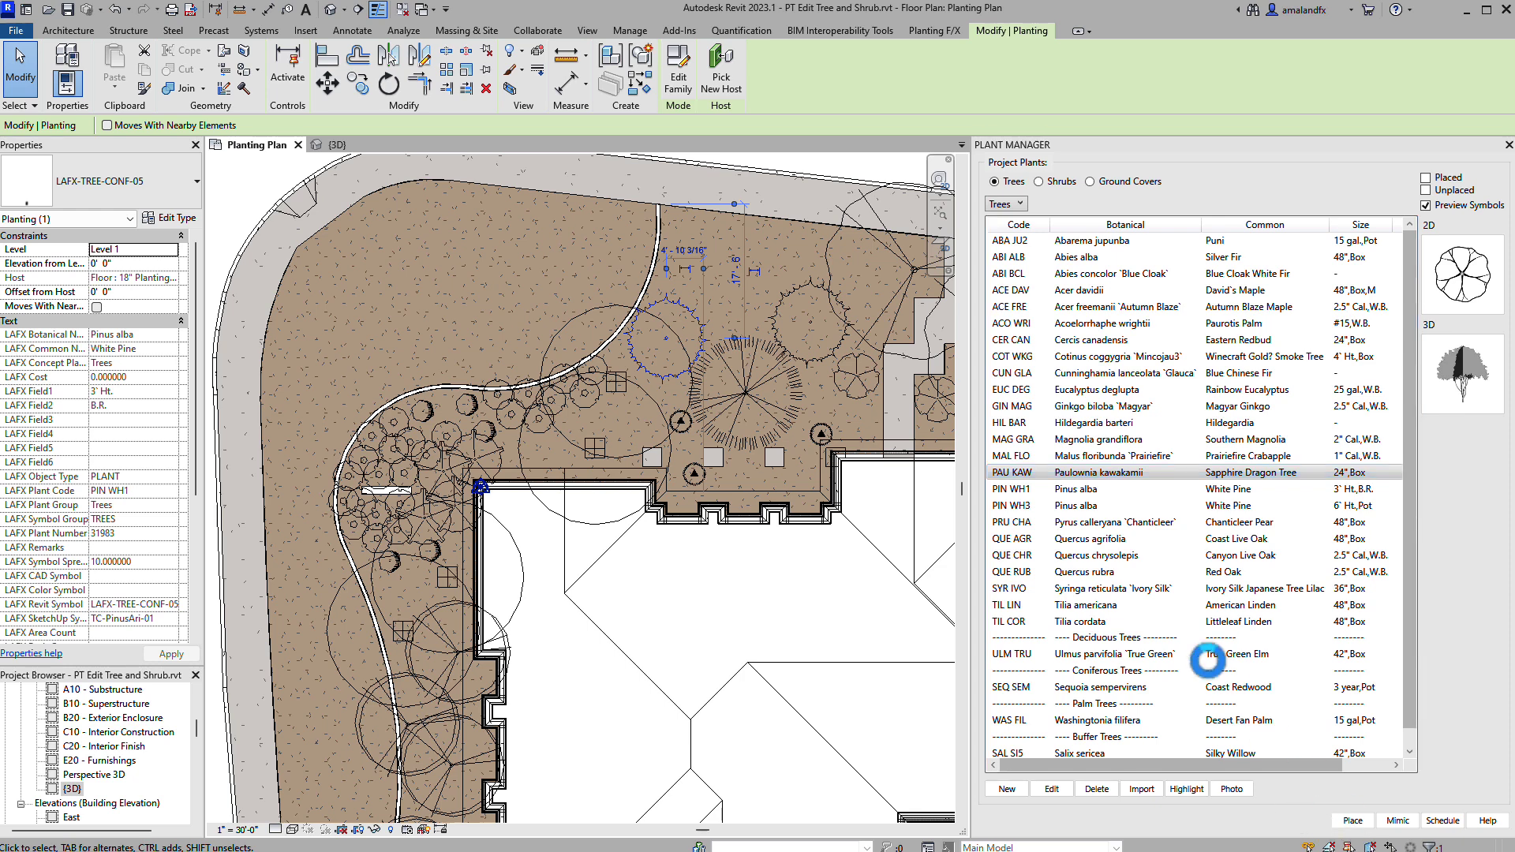
middle_drag(735, 404, 565, 372)
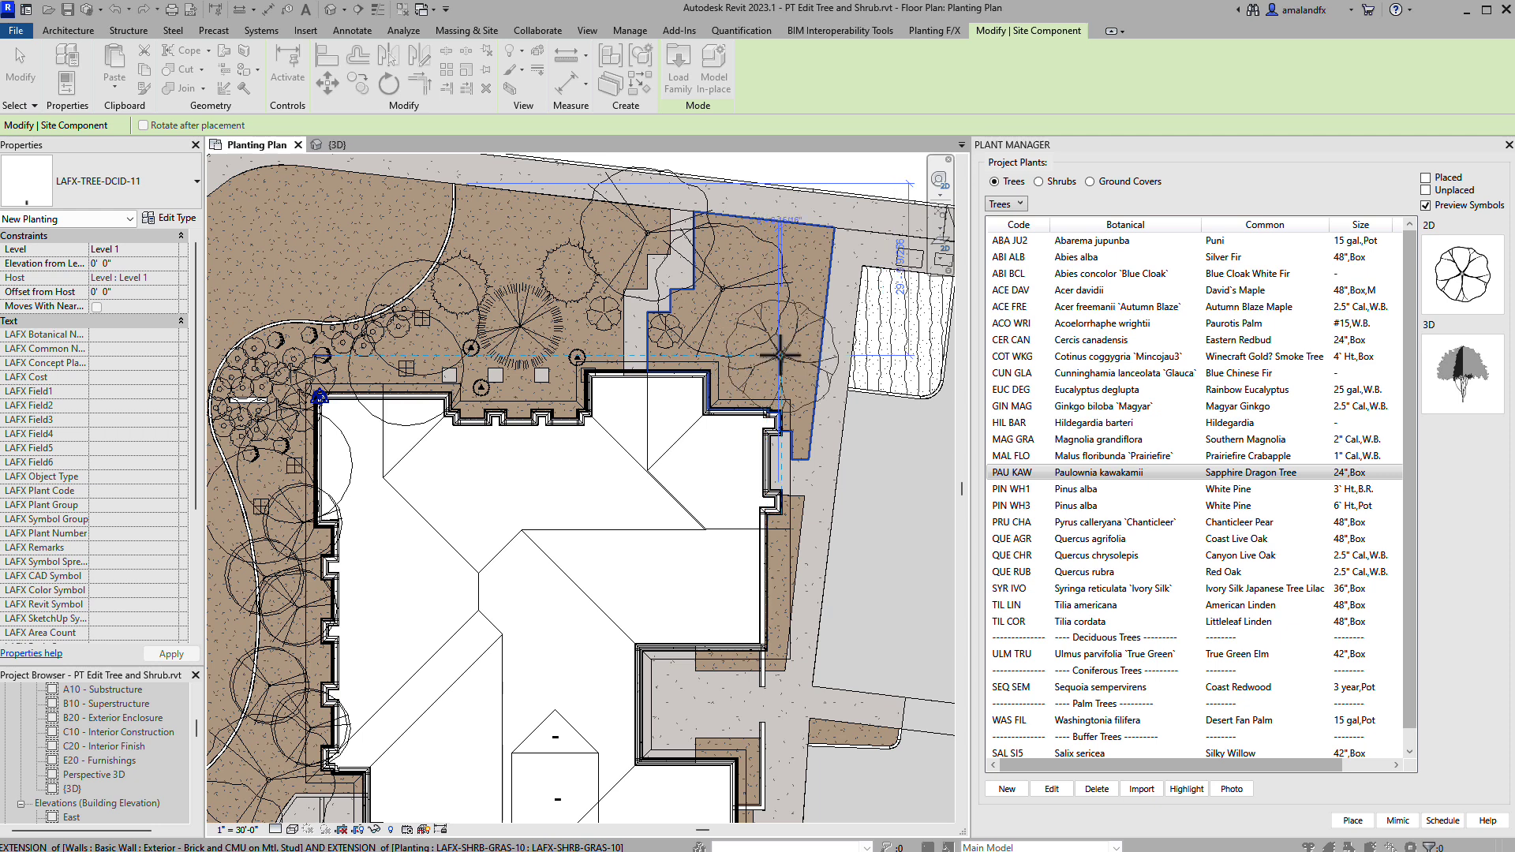
click(813, 386)
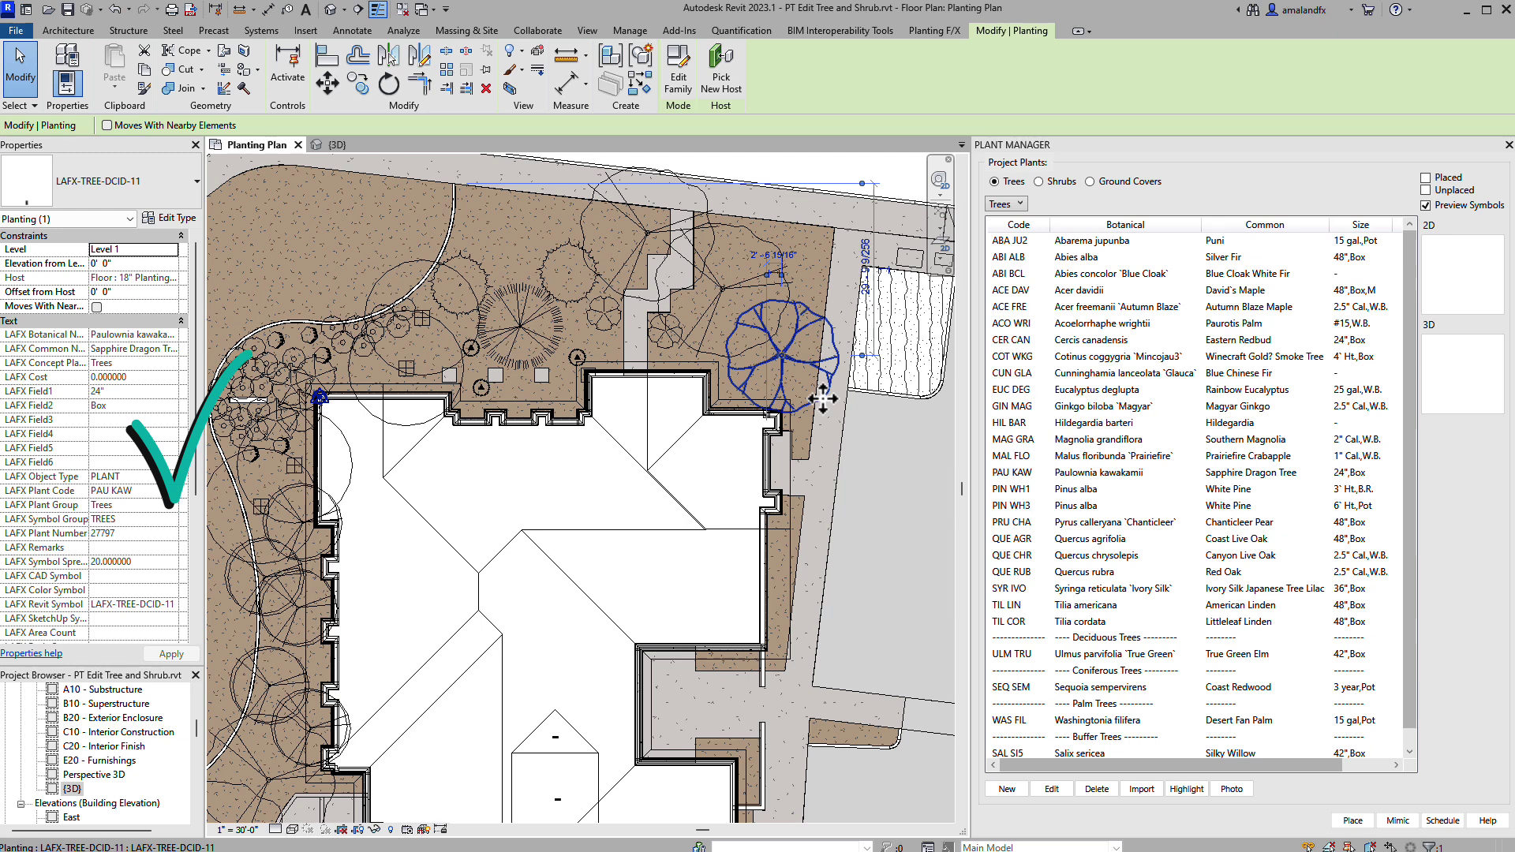
- Edit the Red Twig Dogwood's plant info, keeping size 5 gal. and container type Pot
key(Escape)
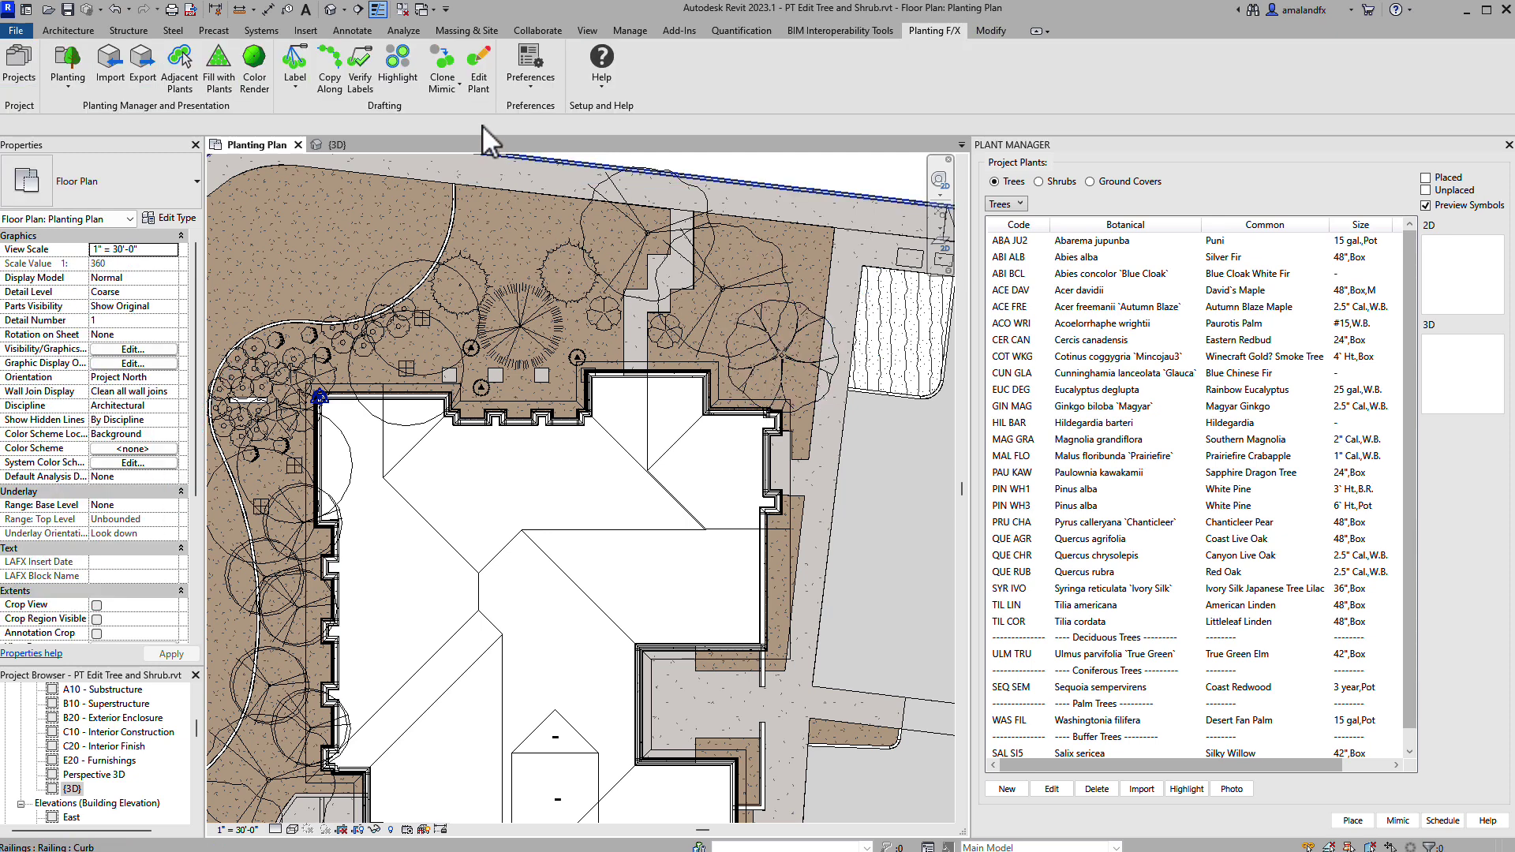
click(482, 74)
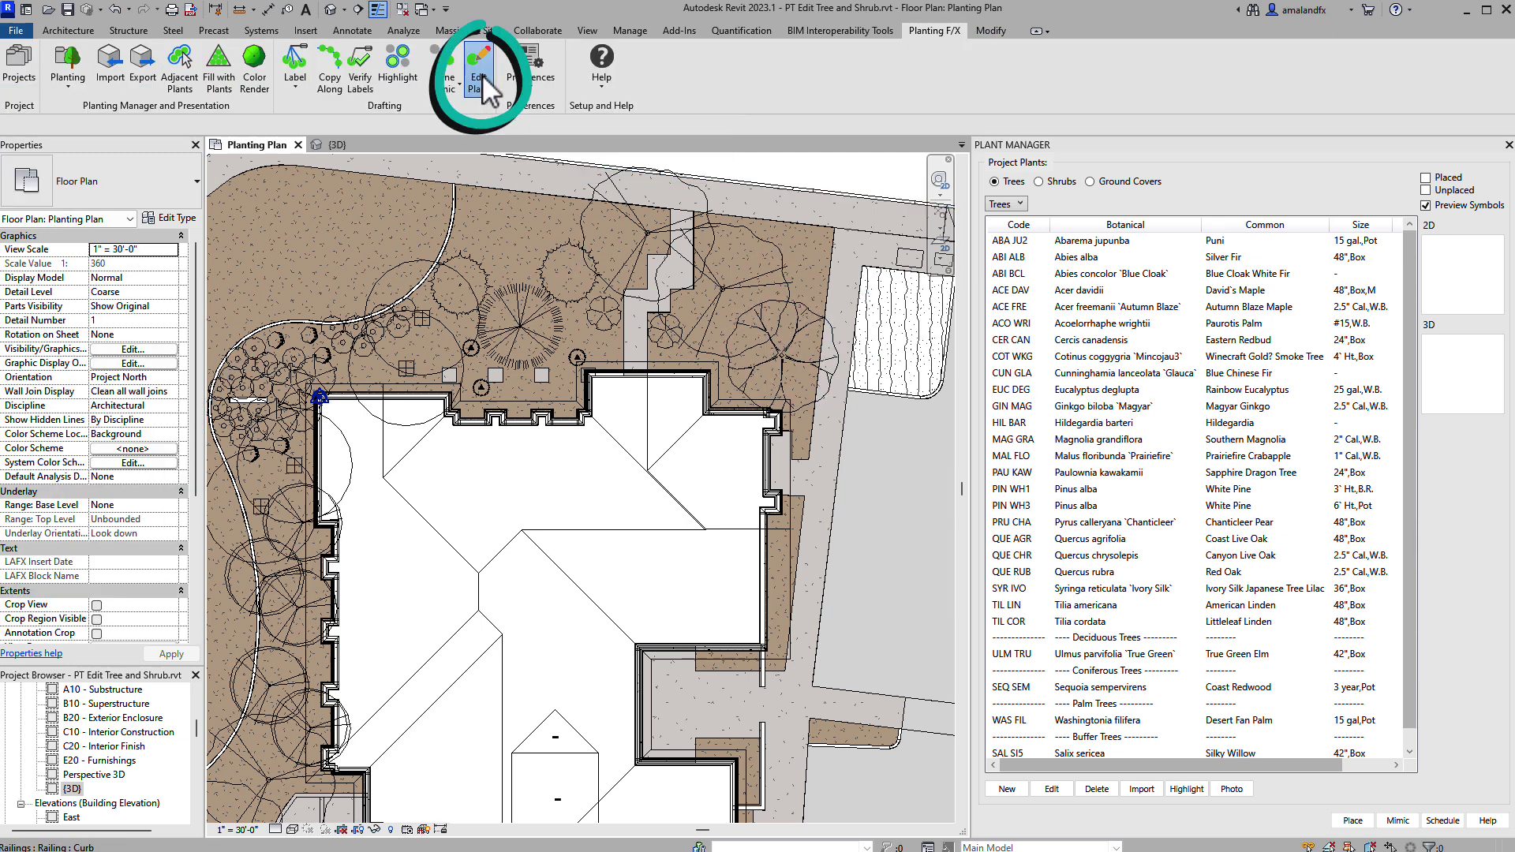
click(607, 311)
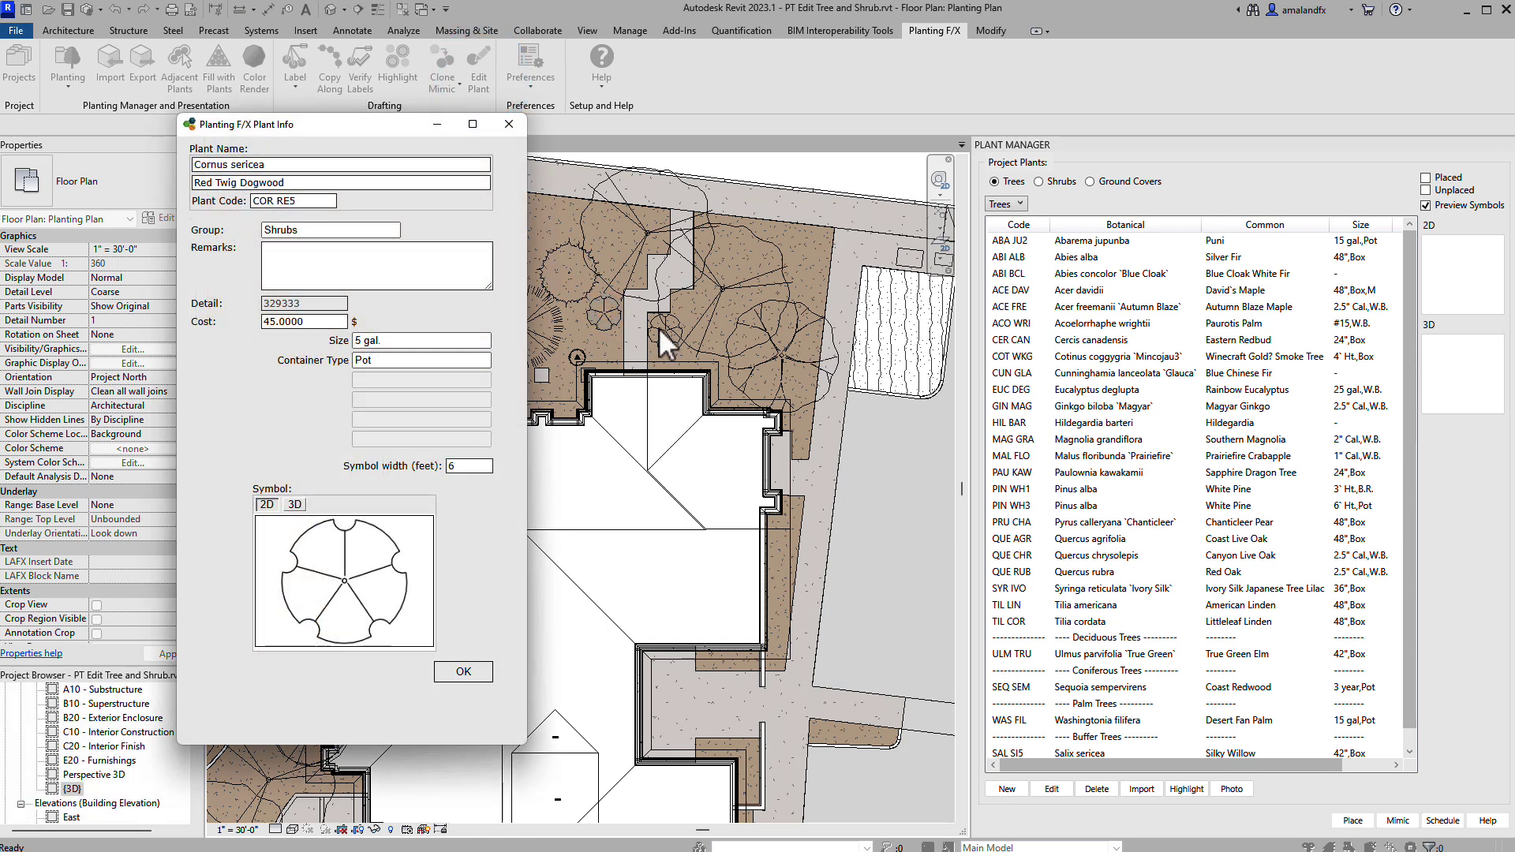
click(474, 340)
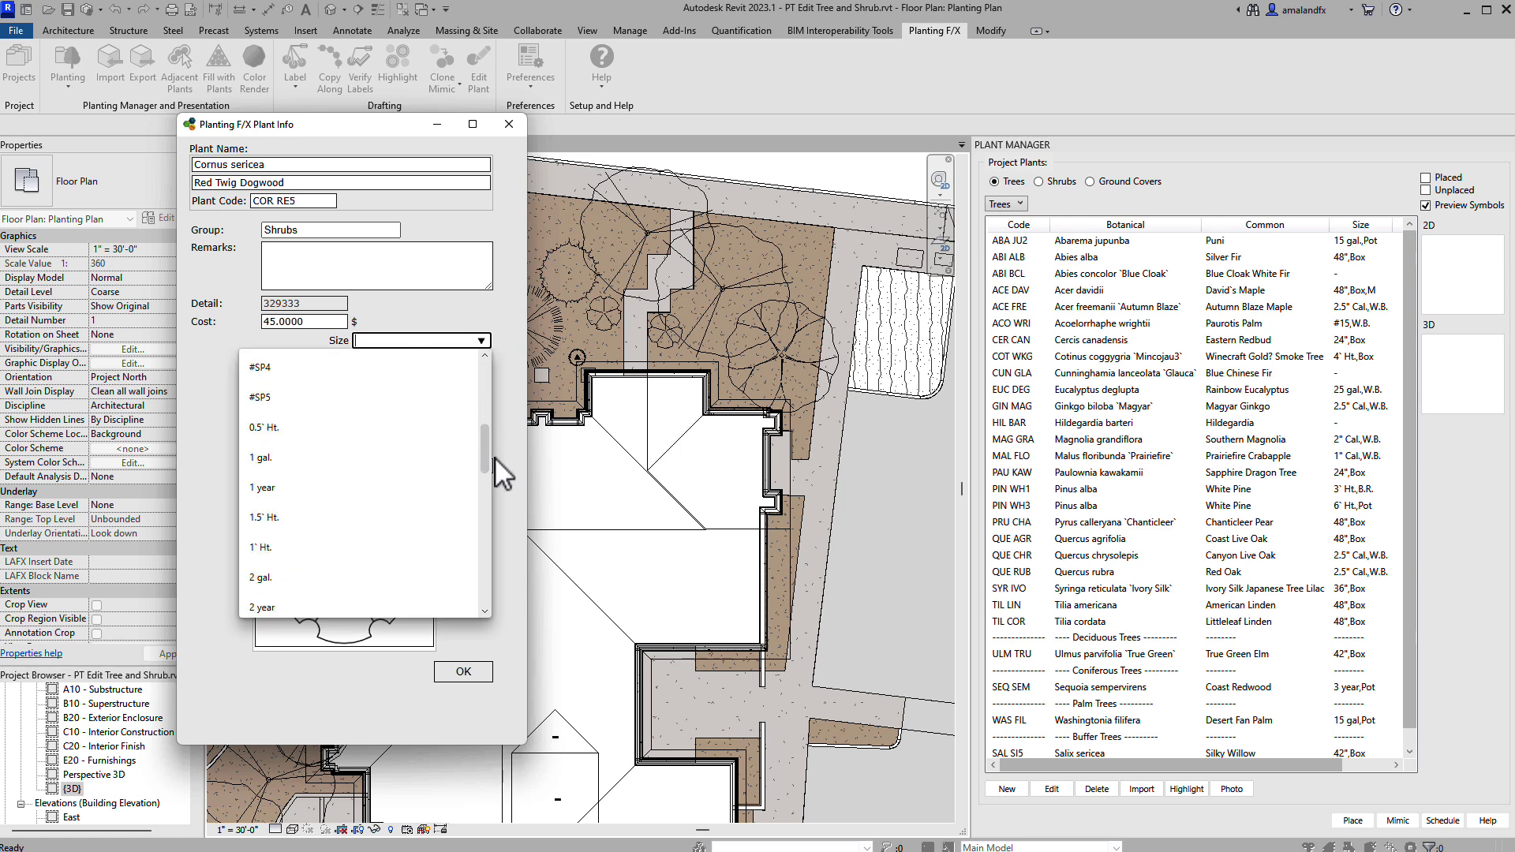
drag(494, 458, 500, 577)
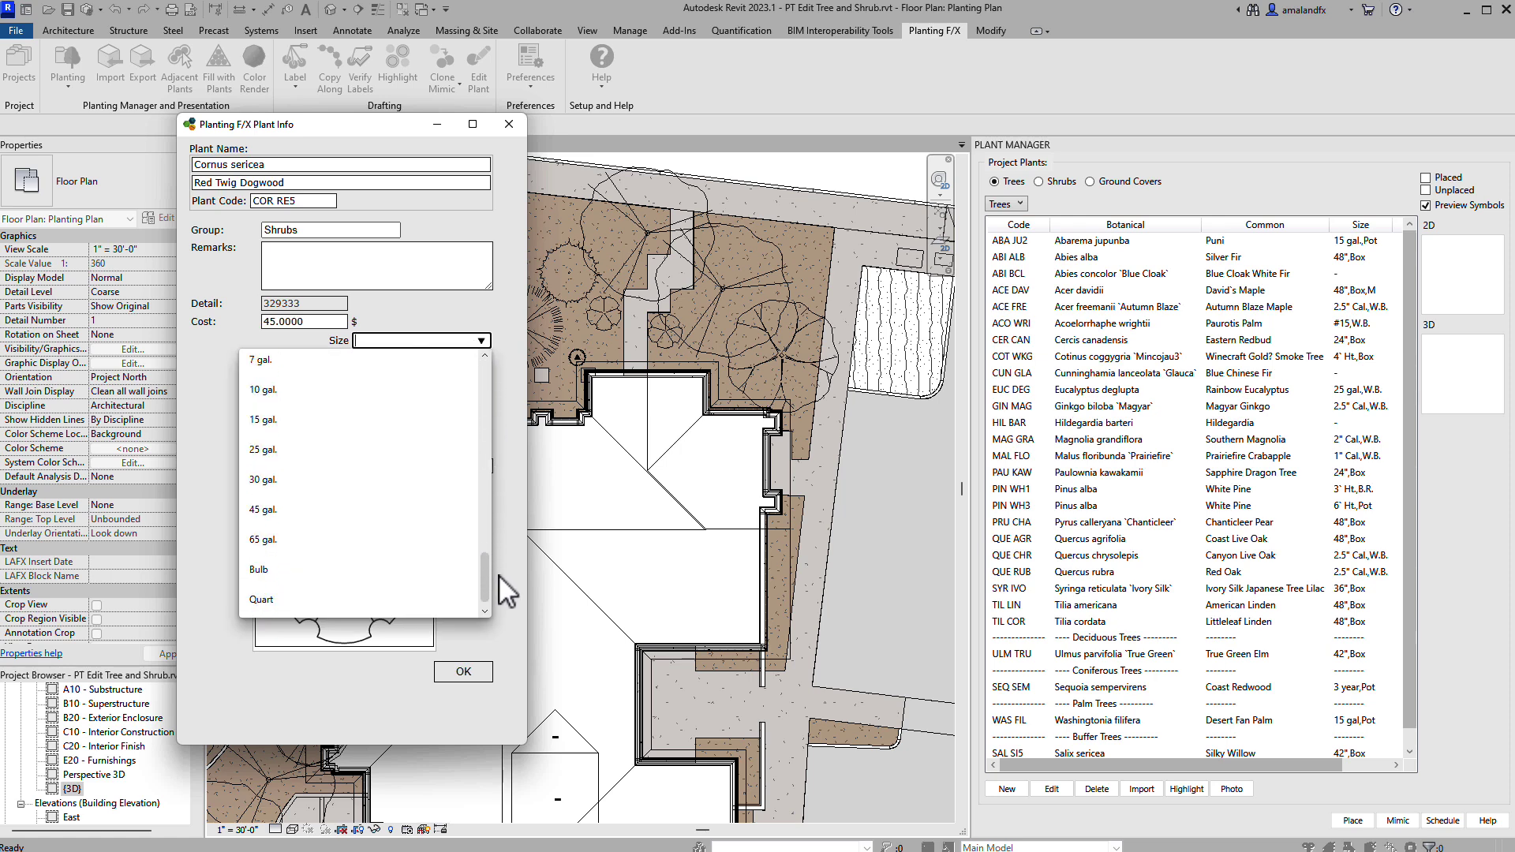
key(5)
click(481, 361)
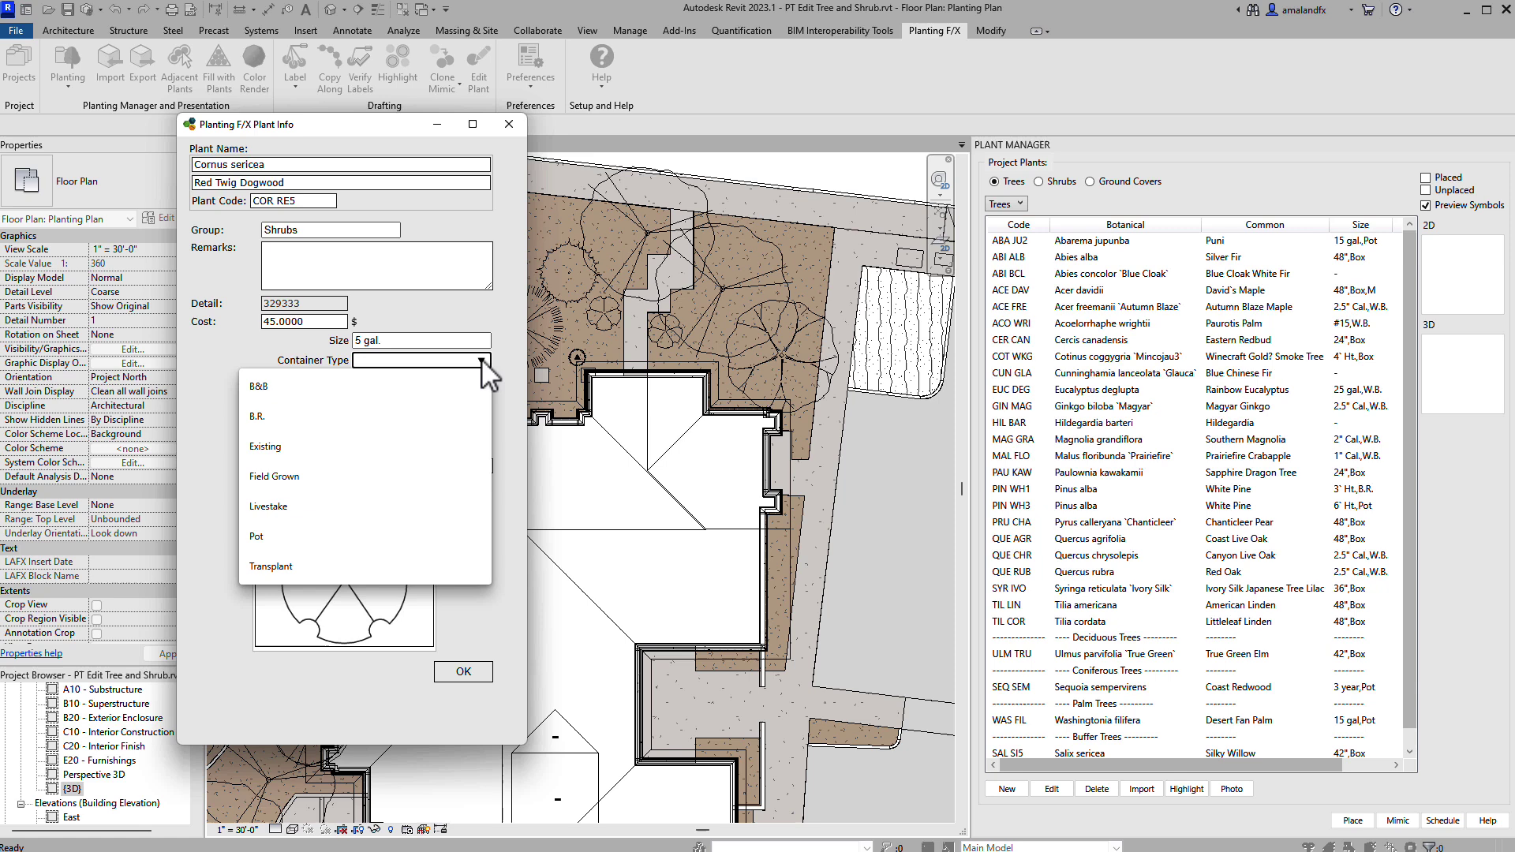
key(p)
key(Return)
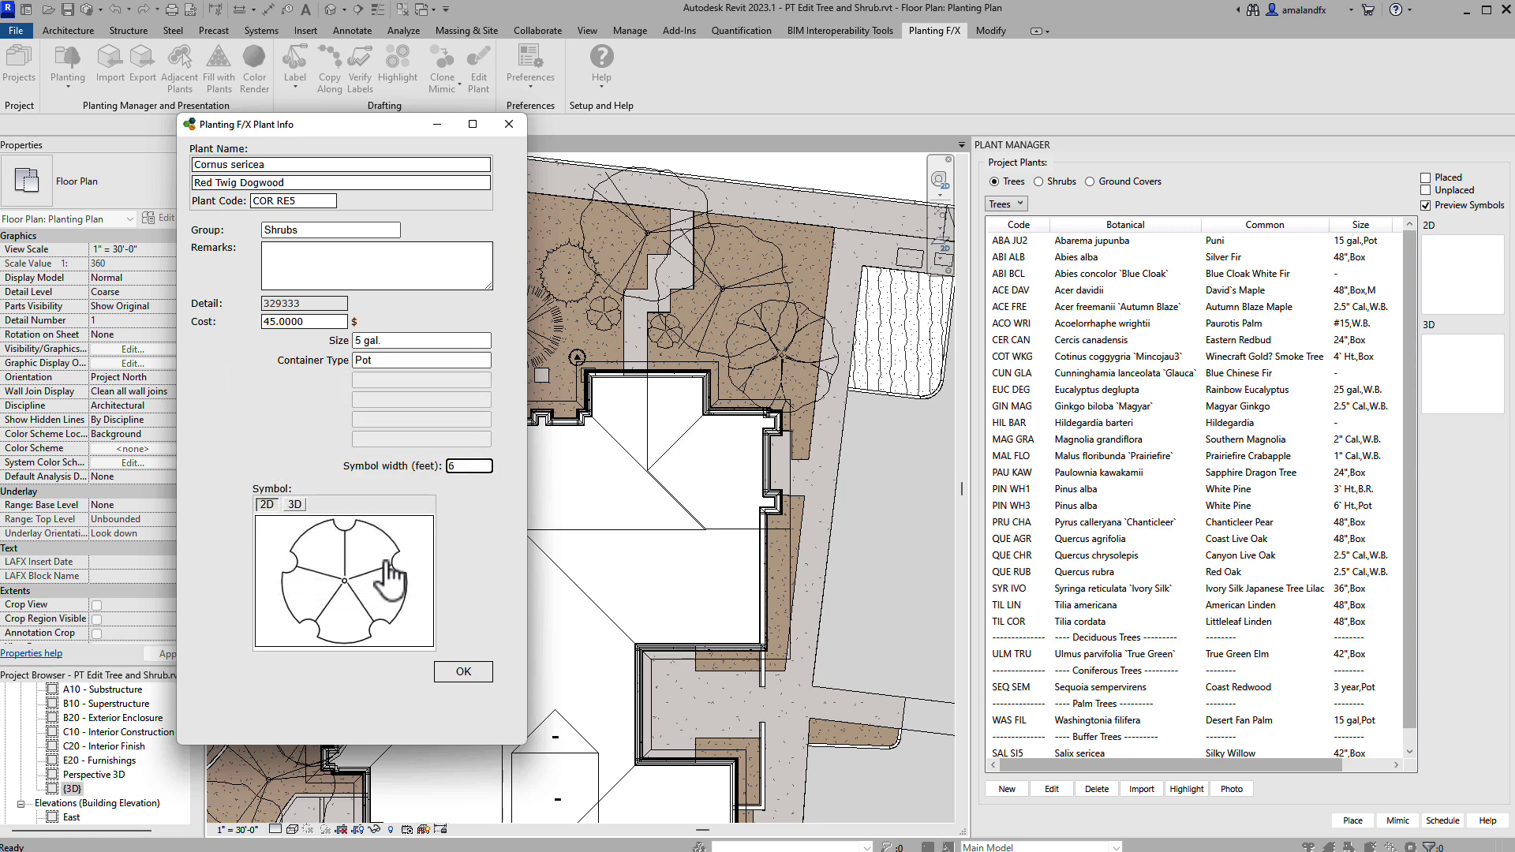
- Open the shrub's symbol chooser and browse the Grass, Mounding and Perennial symbols
click(388, 580)
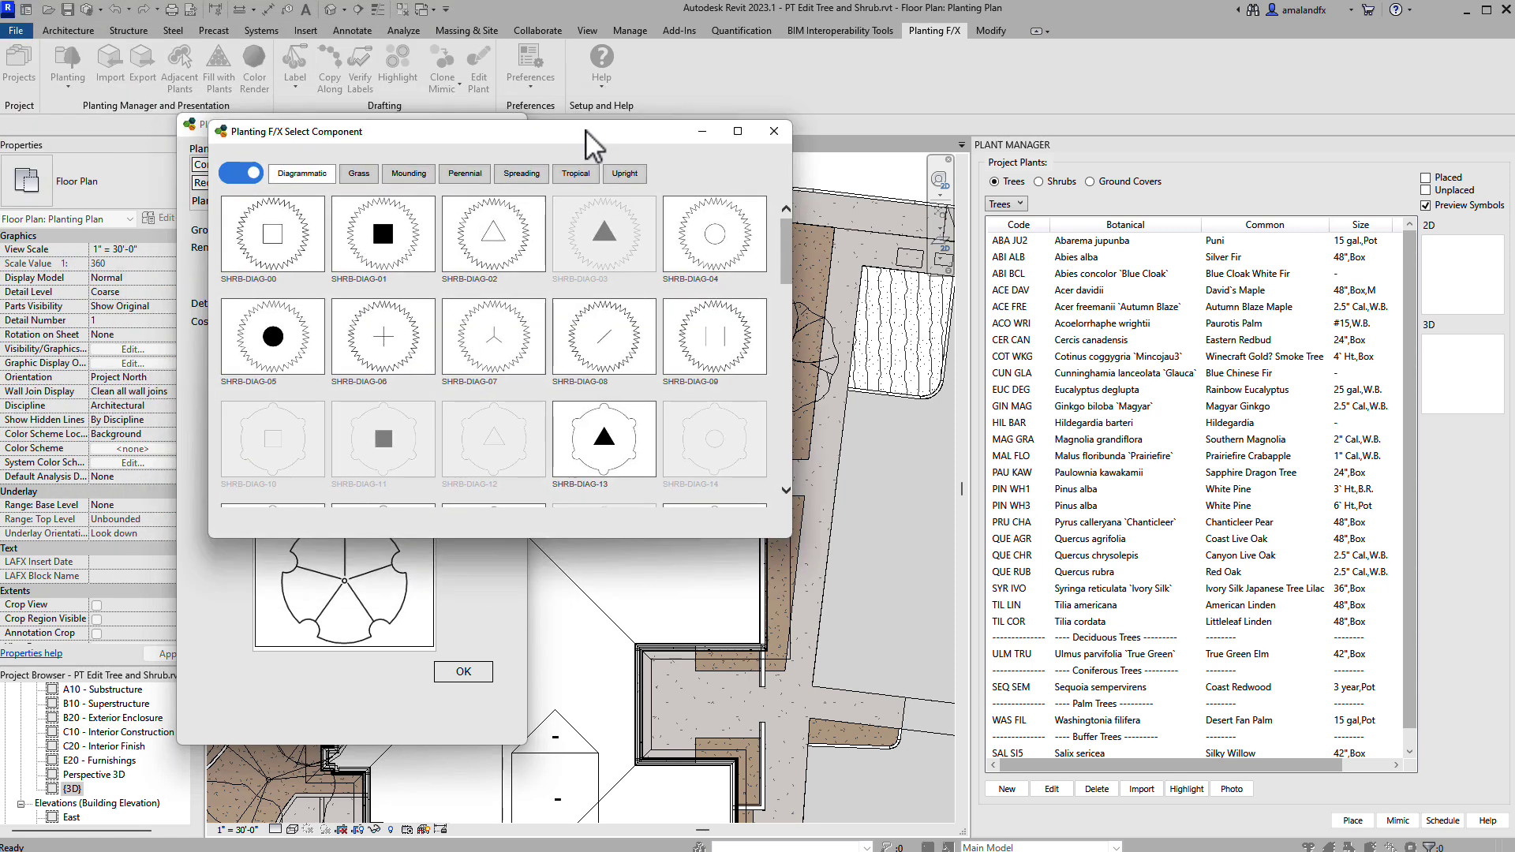
click(360, 174)
click(409, 173)
click(465, 174)
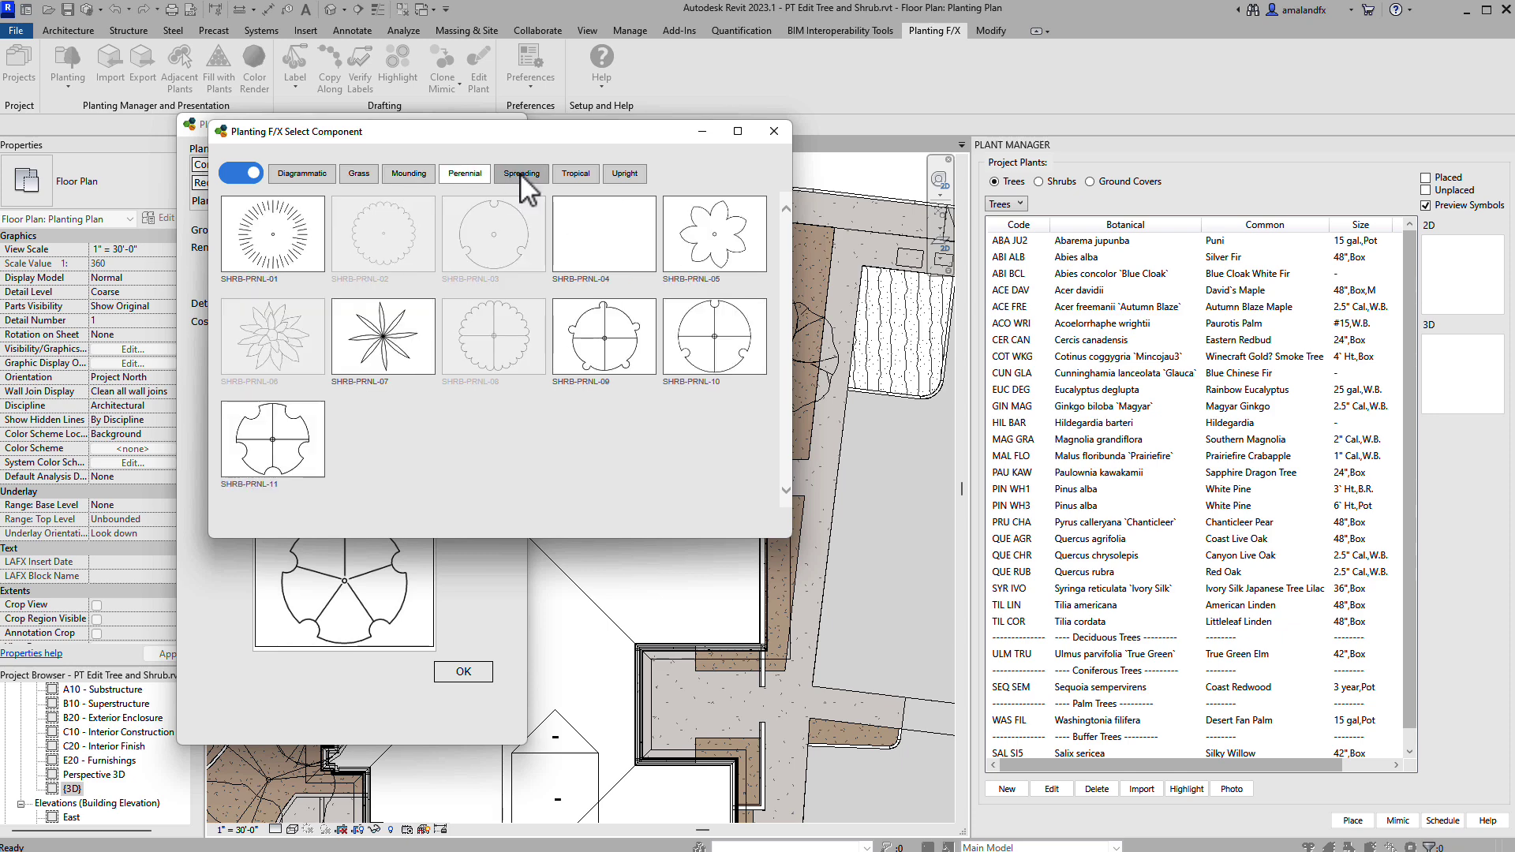